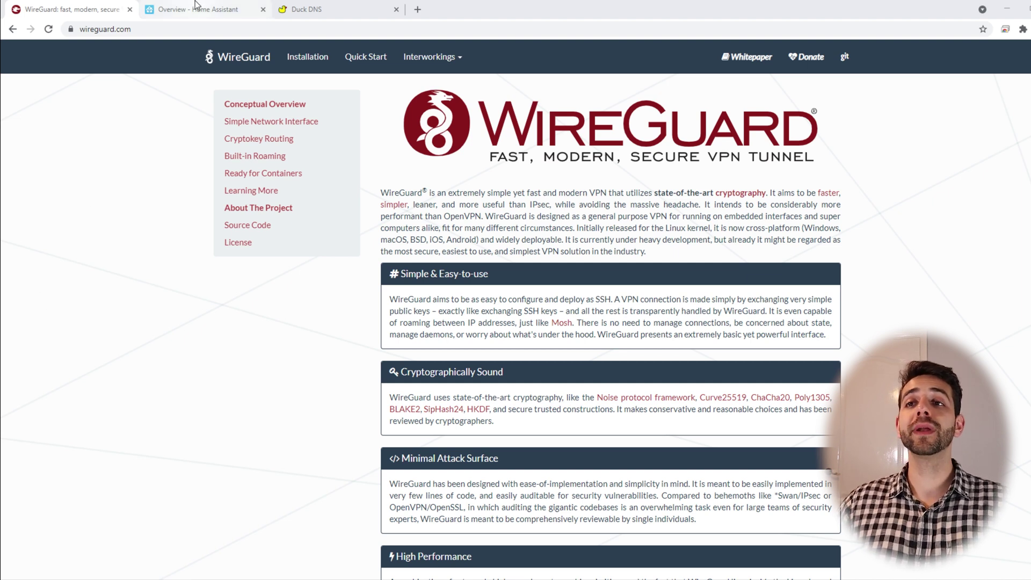
Switch to Home Assistant and install the Duck DNS add-on from the official add-ons in the store
left_click(196, 8)
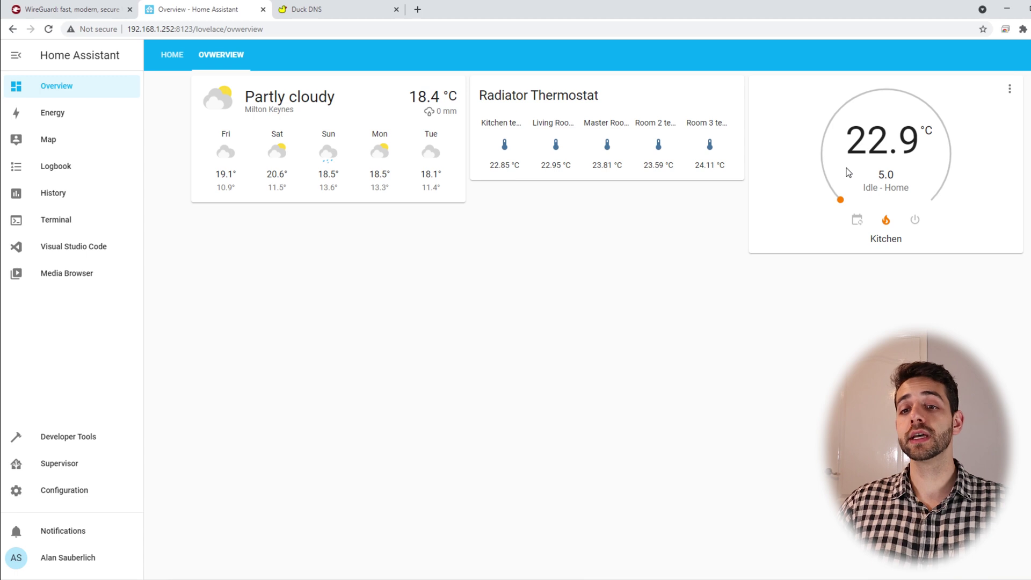
left_click(74, 470)
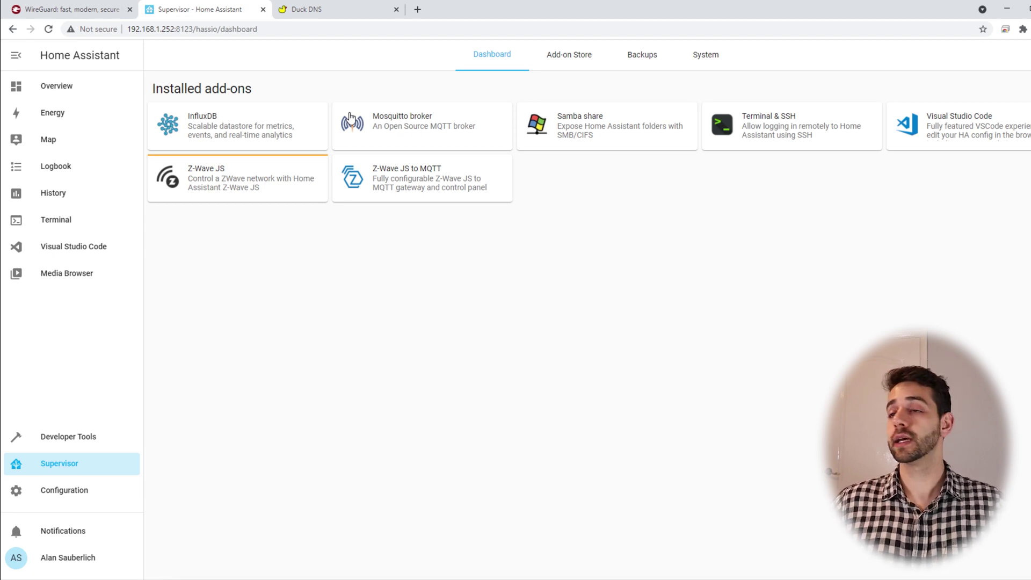
left_click(573, 59)
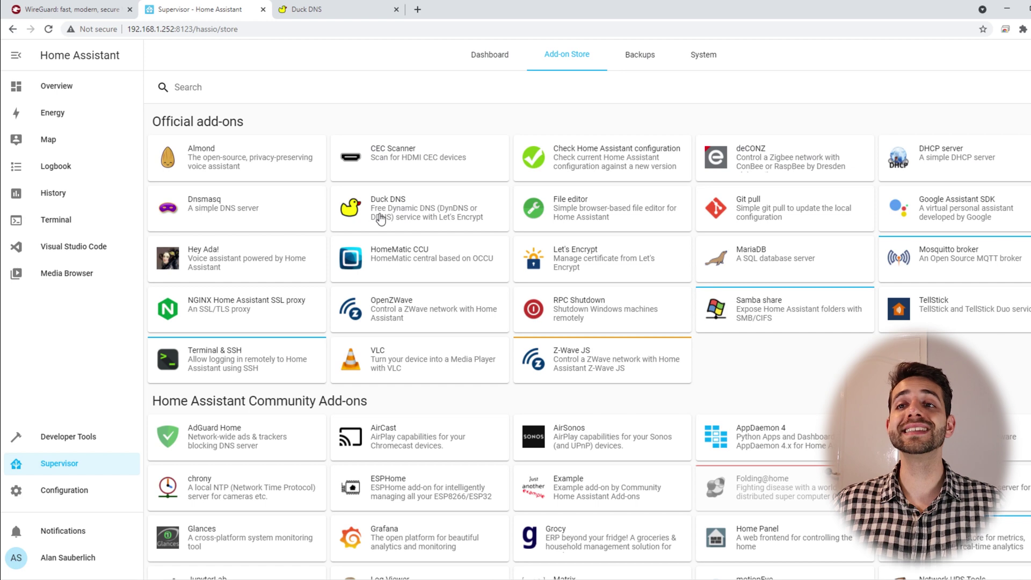
left_click(381, 219)
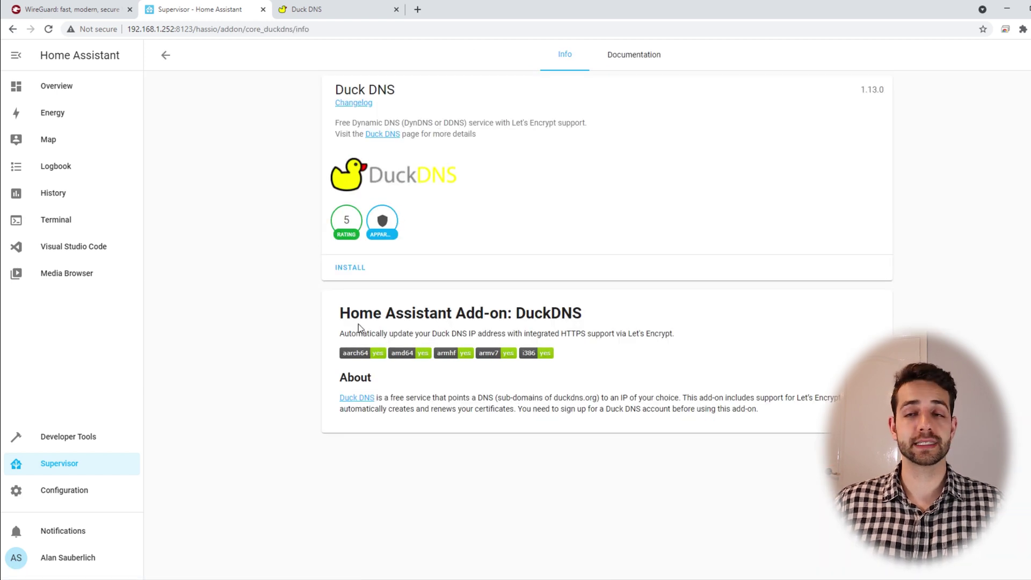
left_click(351, 277)
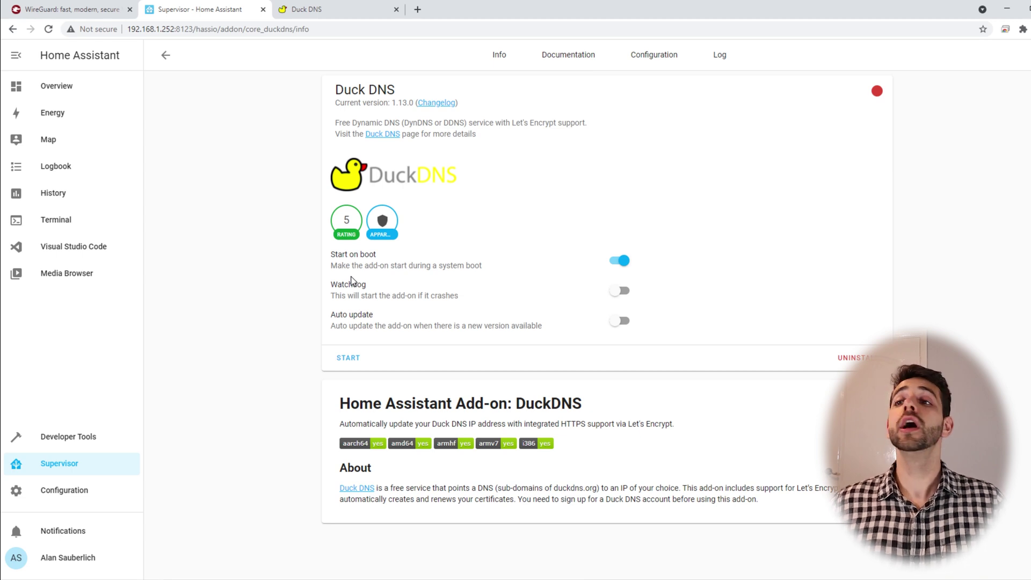
Read the Duck DNS add-on documentation, covering the how-to-use instructions and the token, domains and seconds options in the example configuration
left_click(573, 60)
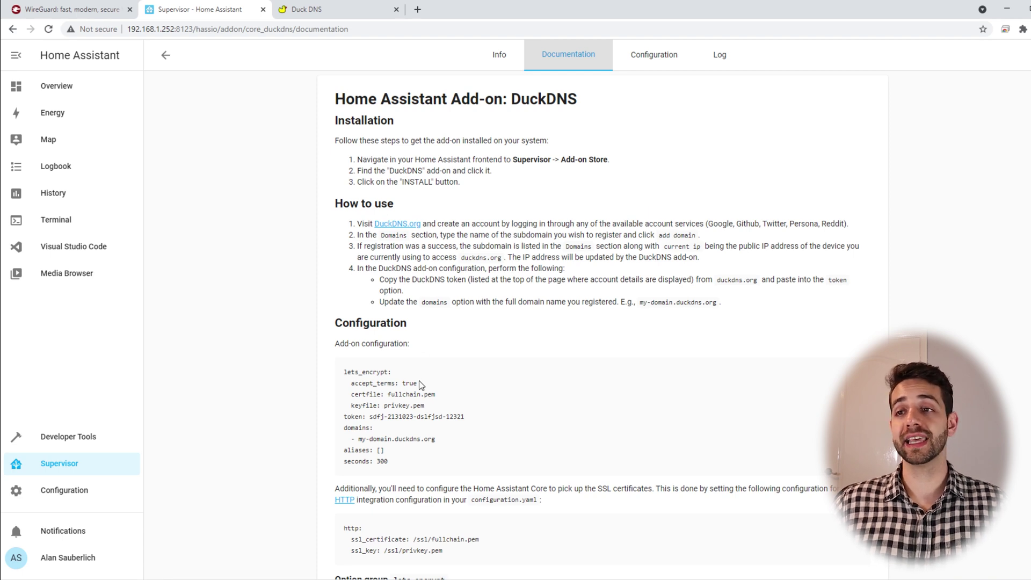
left_click_drag(336, 204, 399, 204)
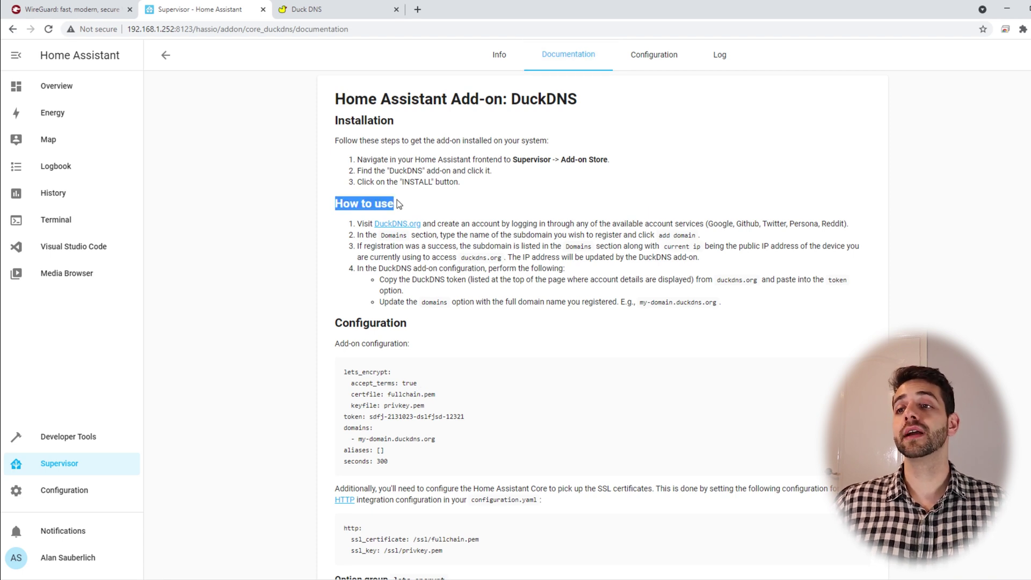
left_click(532, 294)
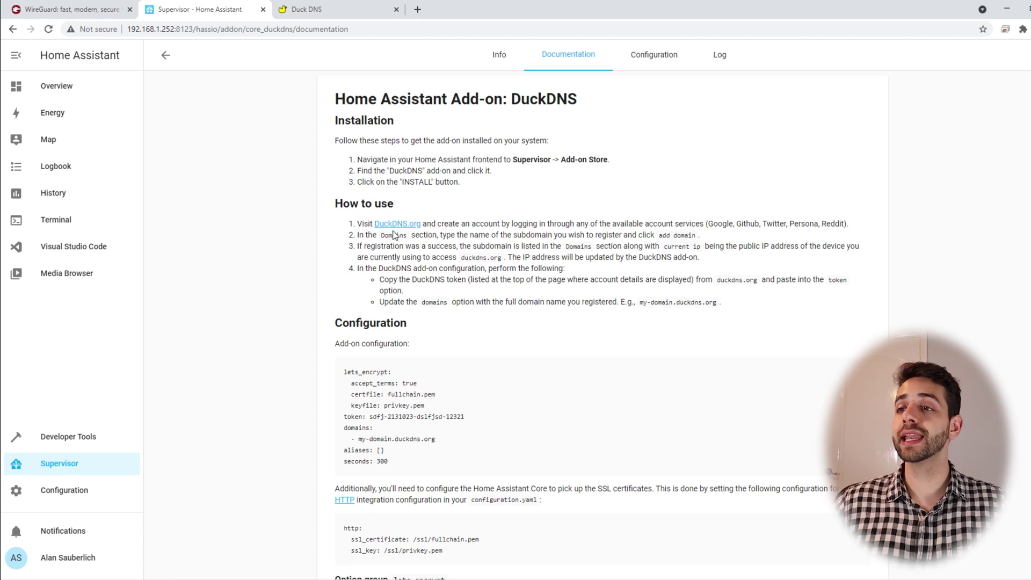
left_click_drag(369, 235, 586, 257)
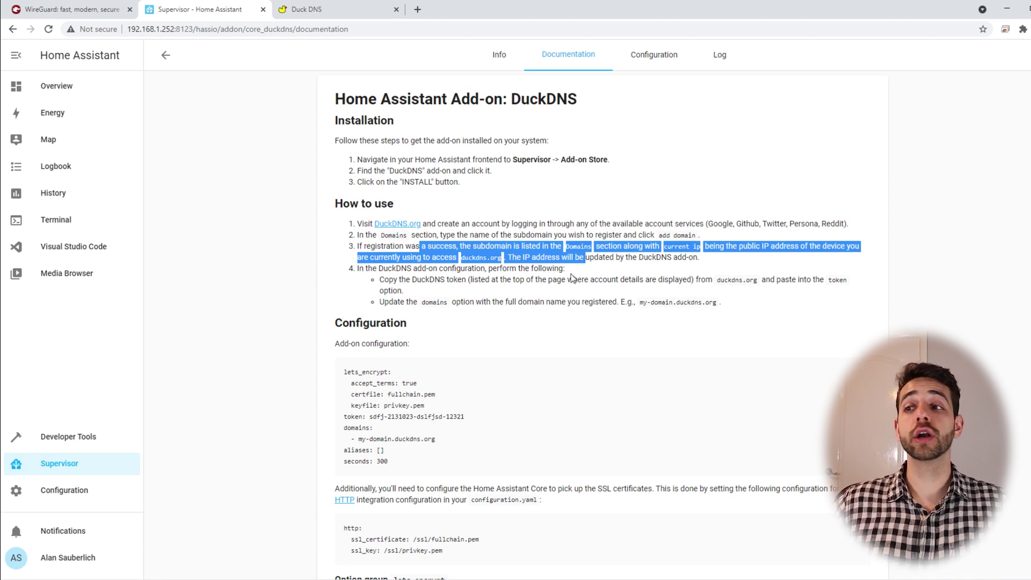
left_click(385, 258)
left_click_drag(386, 277, 445, 279)
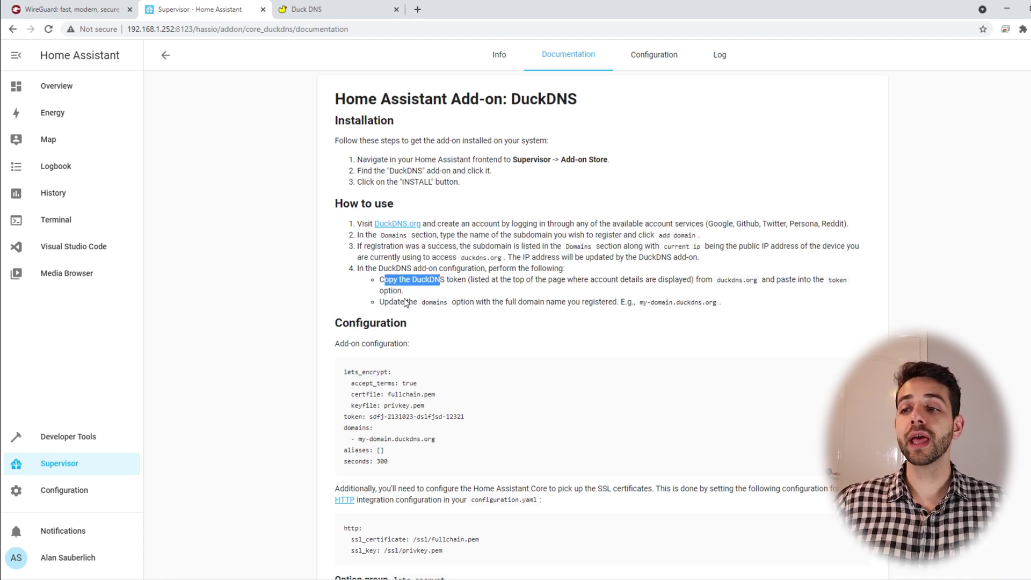
left_click_drag(379, 302, 525, 299)
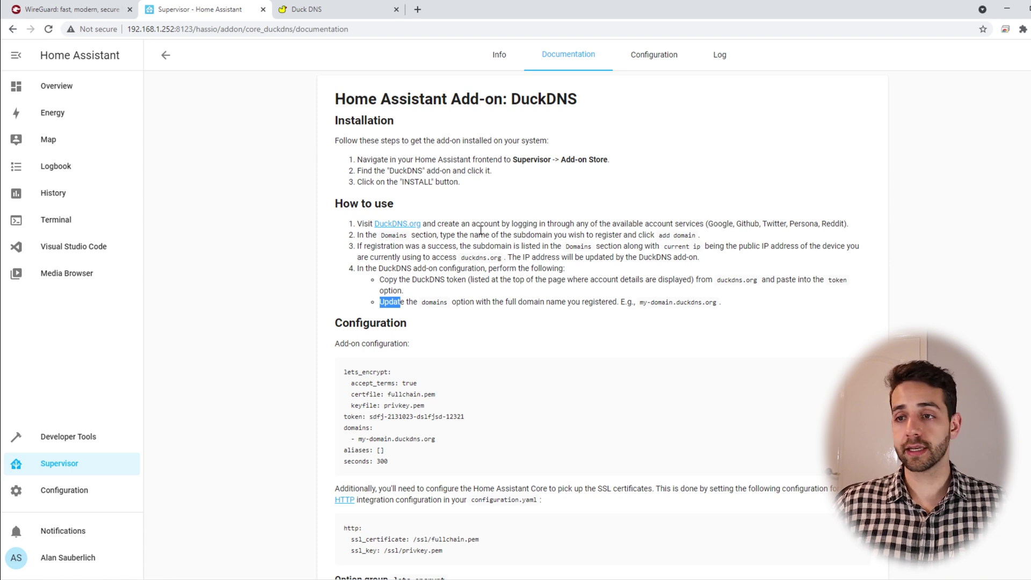
scroll(458, 235, "down", 2)
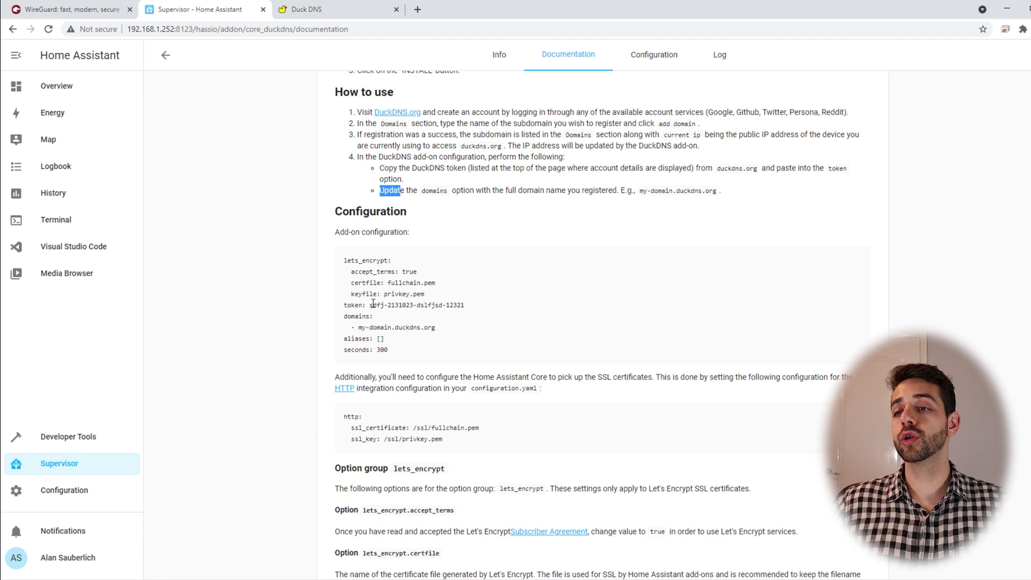
left_click_drag(372, 304, 484, 306)
left_click_drag(369, 328, 406, 328)
triple_click(355, 348)
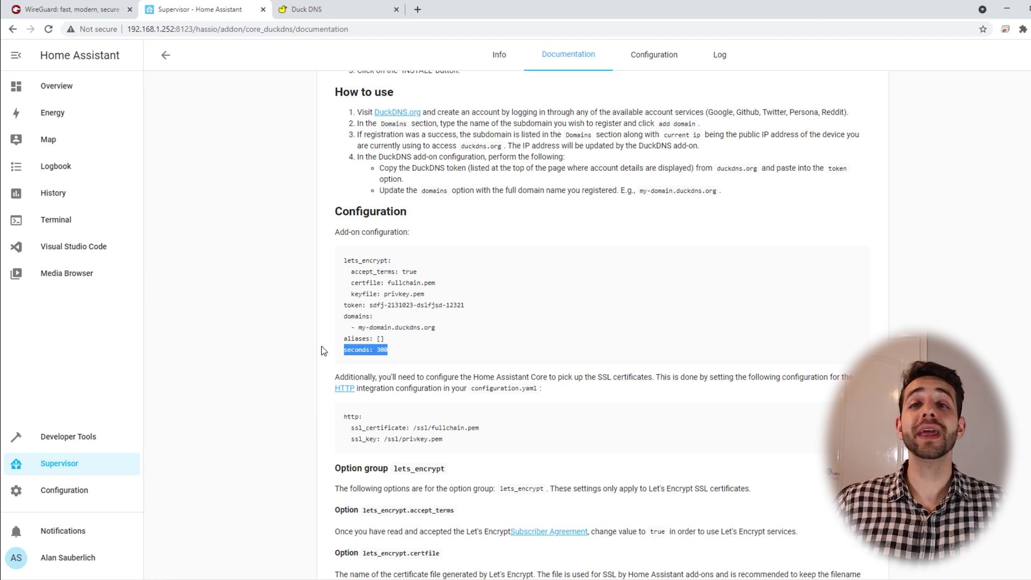
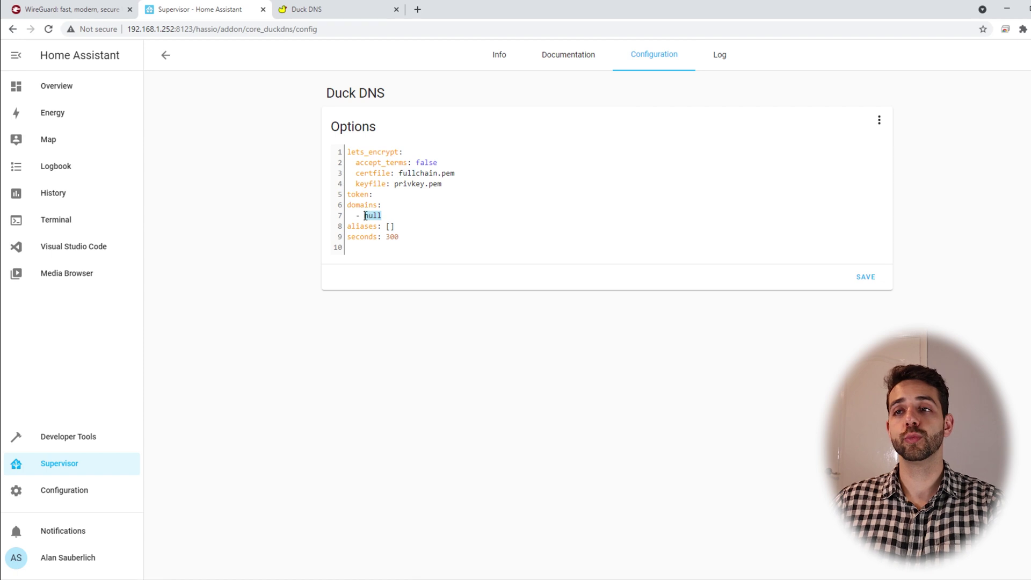
Copy the first subdomain name from the Duck DNS site and enter user-sauberlab1.duckdns.org as the domain in the add-on's options
left_click(327, 9)
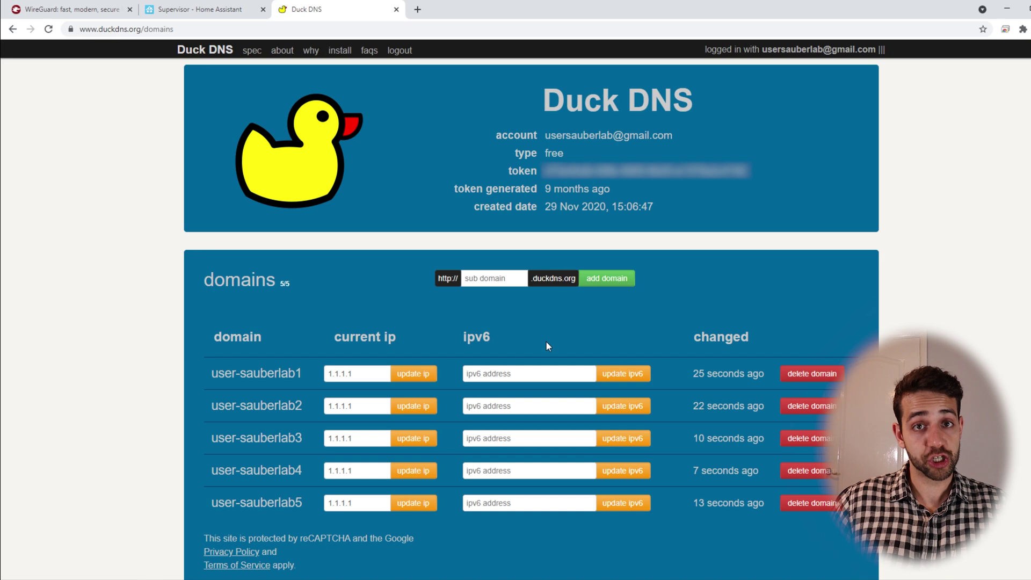
left_click_drag(311, 371, 201, 369)
key("ctrl+c")
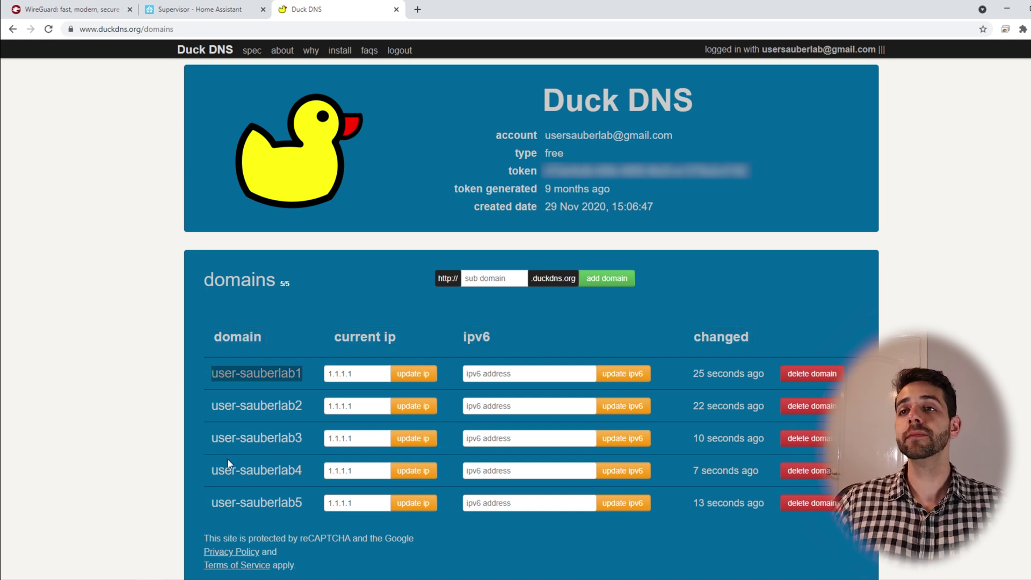
left_click(226, 6)
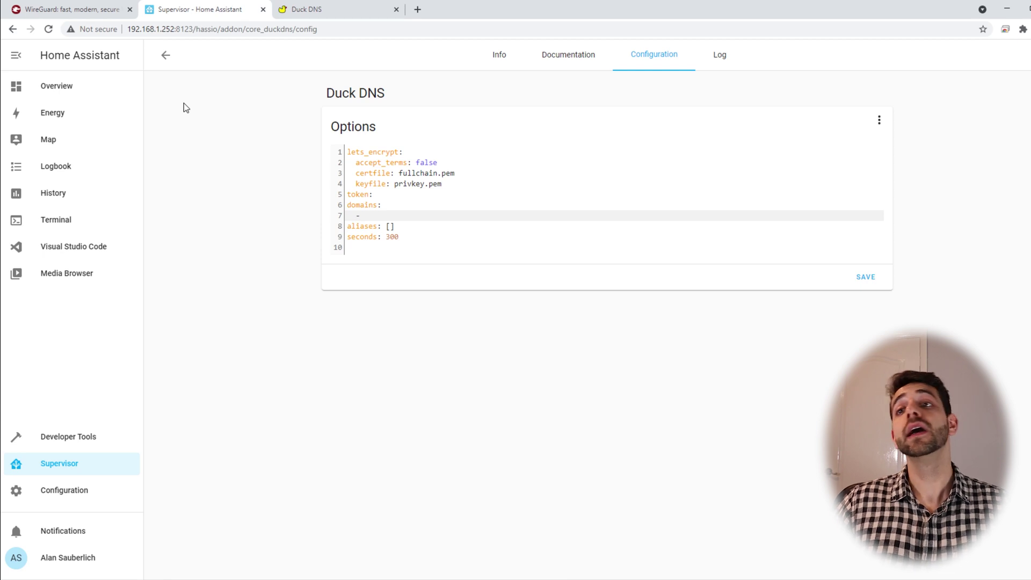
key("ctrl+v")
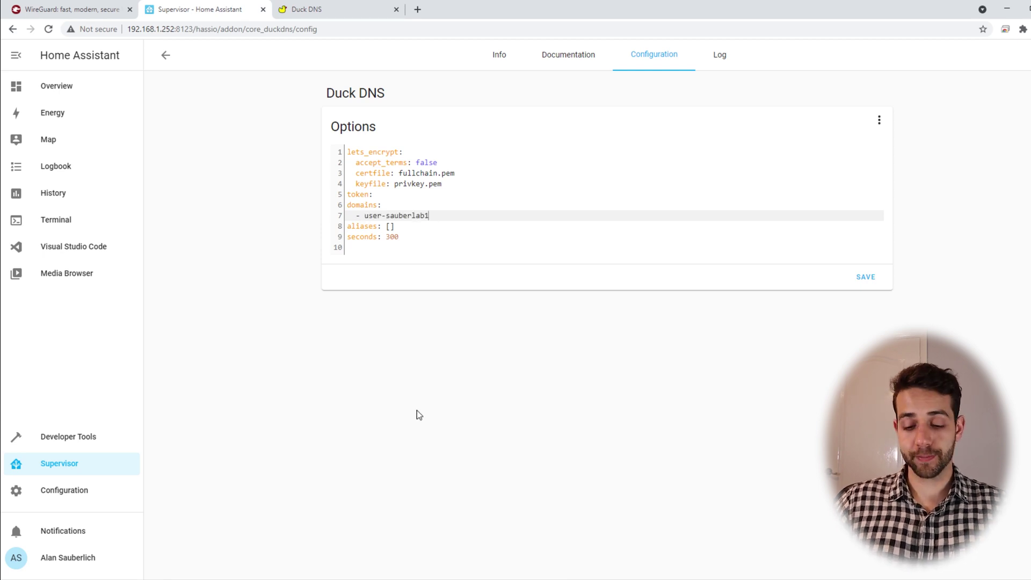
type(".du")
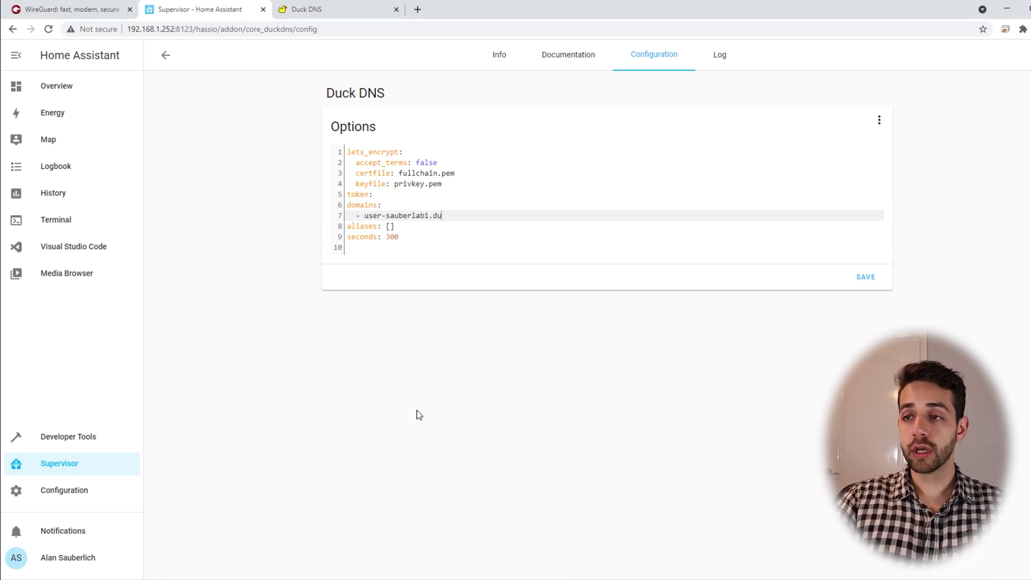
type("ckdns.org")
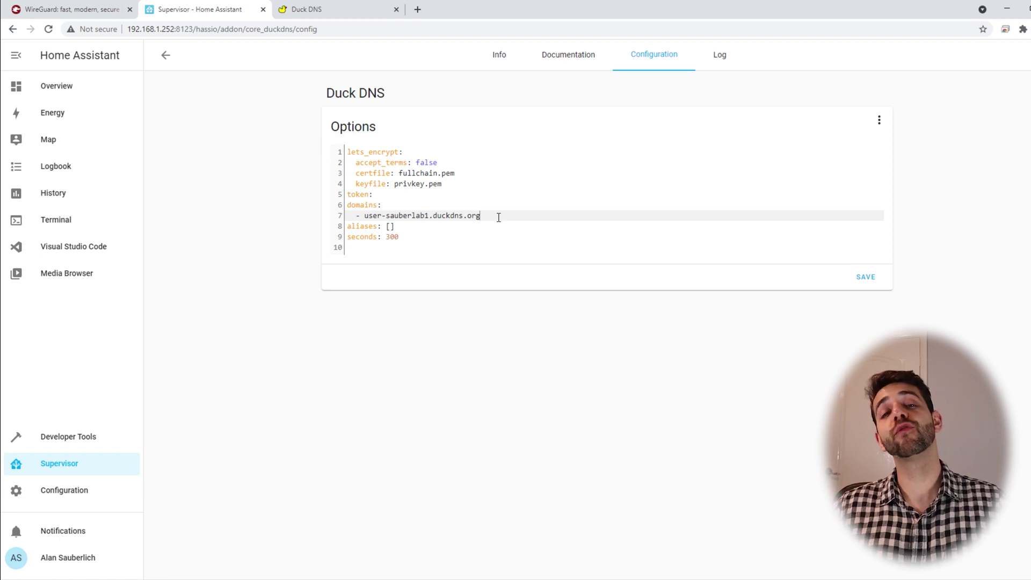
Duplicate the user-sauberlab1.duckdns.org line four times in the domains list
key("shift+alt+Down")
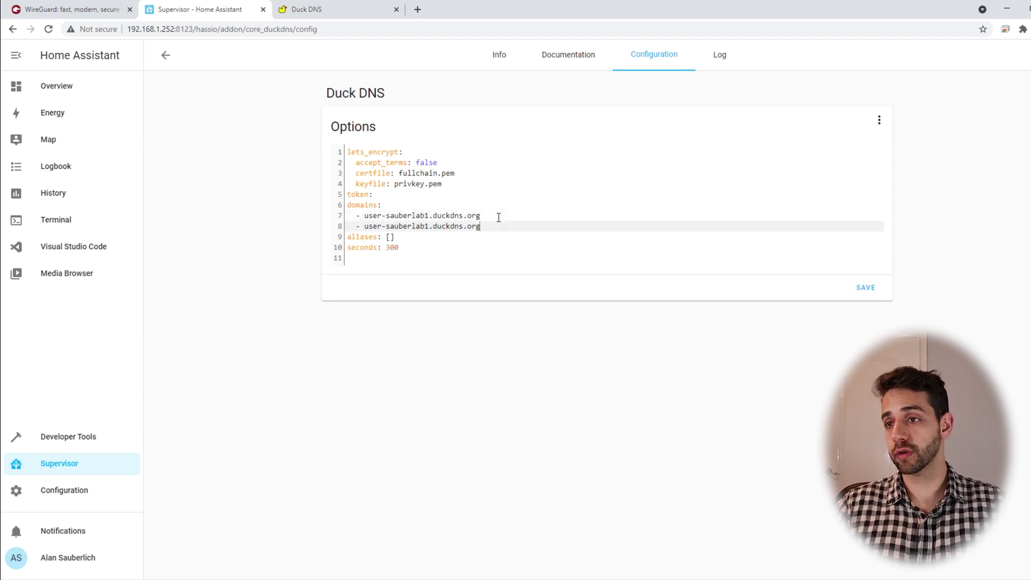
key("shift+alt+Down")
key("shift+alt+Down")
key("shift+alt+Down")
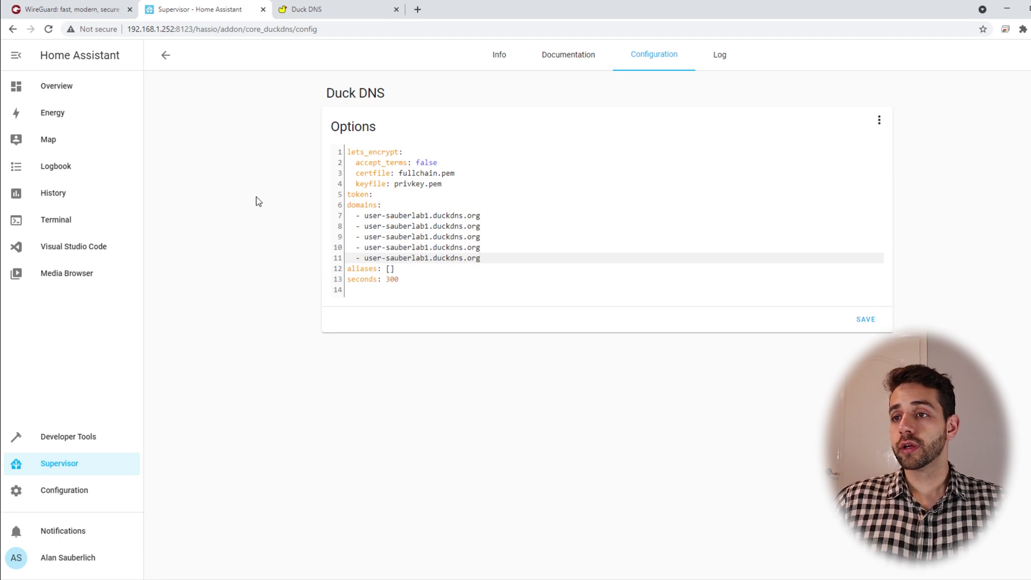
Renumber the four duplicated domains as user-sauberlab2, user-sauberlab3, user-sauberlab4 and user-sauberlab5, each ending in .duckdns.org
left_click(429, 226)
key("BackSpace")
type("2")
key("Down")
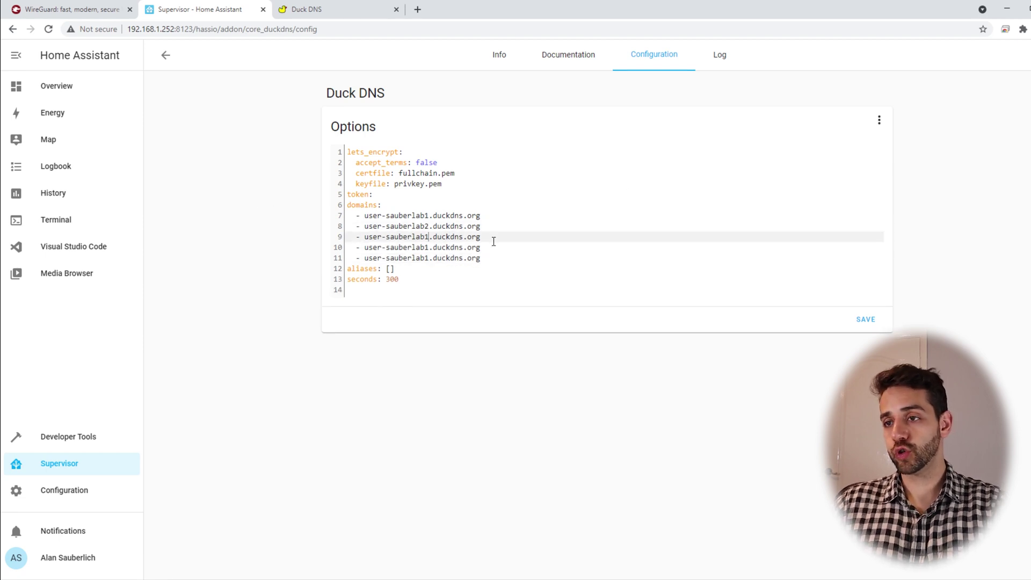
key("BackSpace")
type("3")
key("Down")
key("BackSpace")
type("4")
key("Down")
key("BackSpace")
type("5")
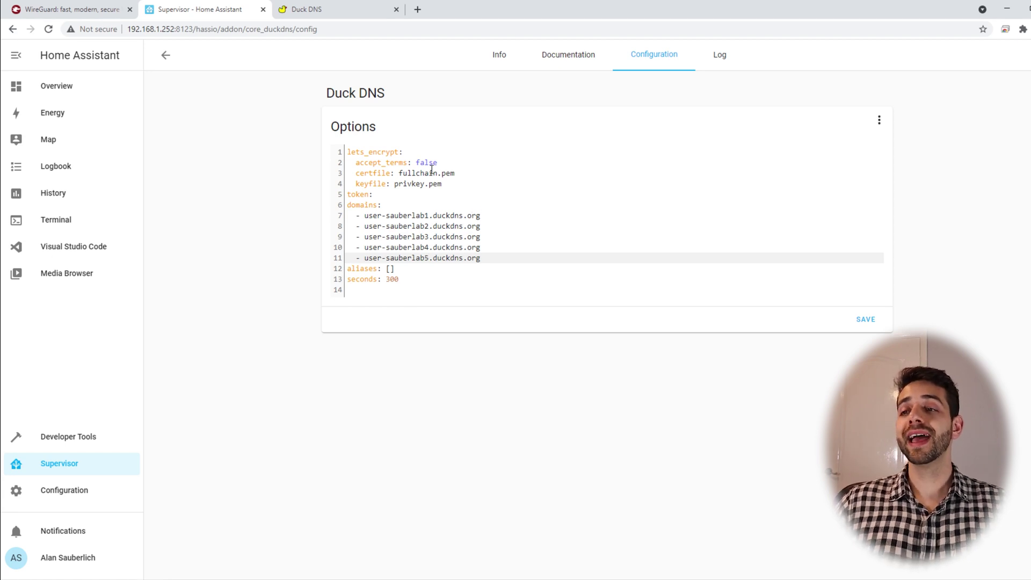
Start the Duck DNS add-on, and check its log and the refreshed domain IPs on the Duck DNS site
left_click(378, 193)
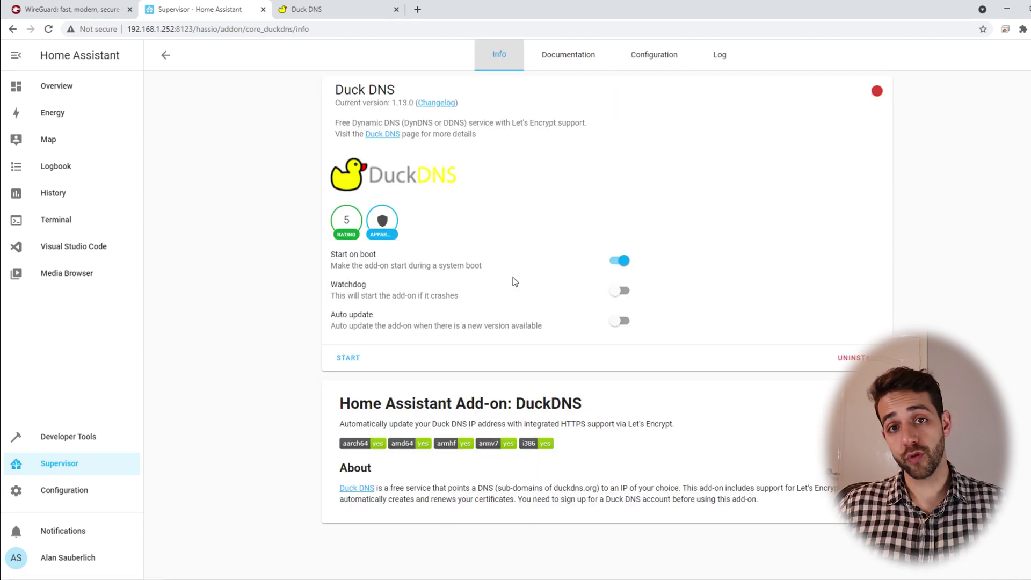
left_click(352, 359)
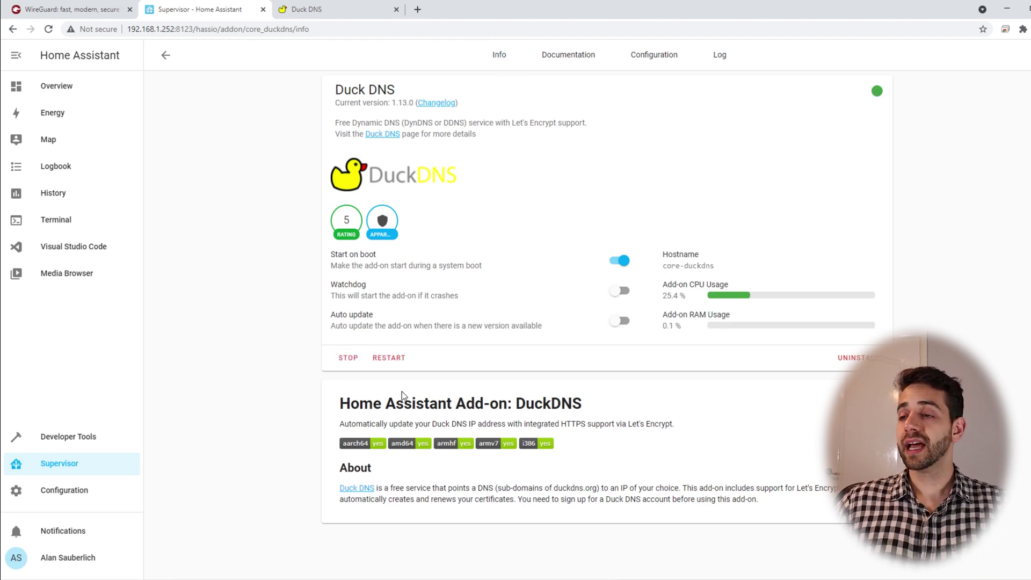
left_click(715, 57)
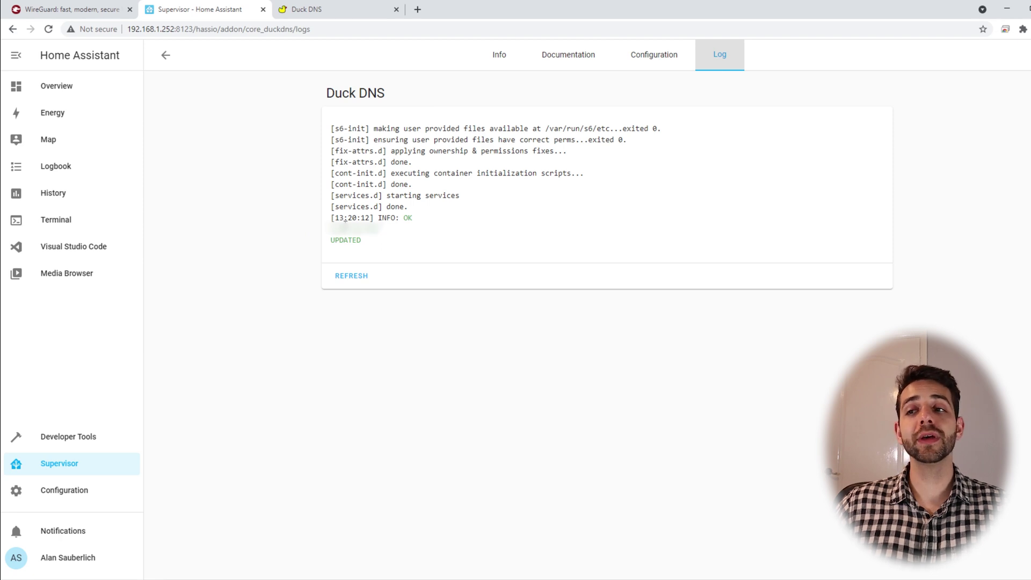
left_click(327, 6)
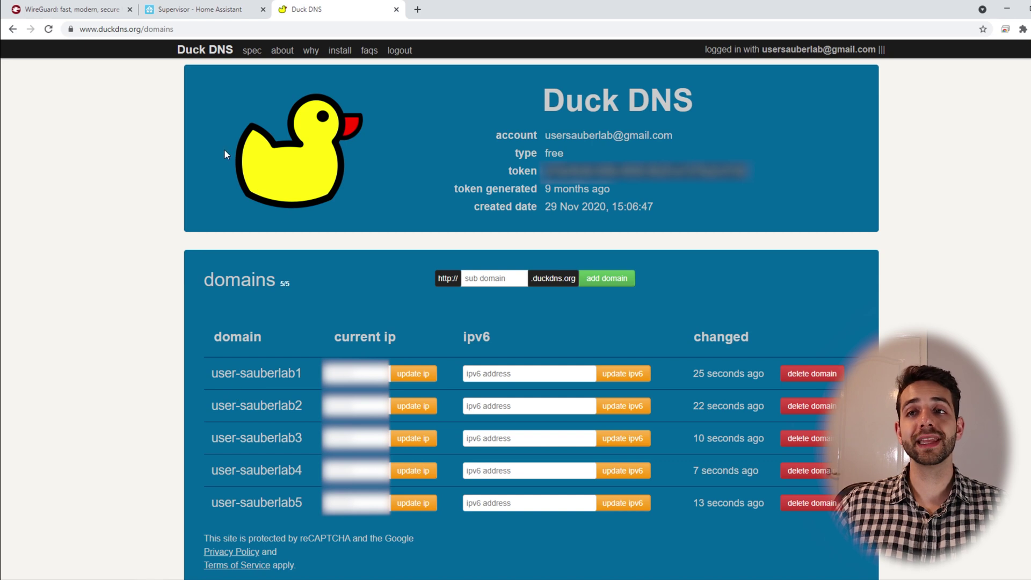
key("F5")
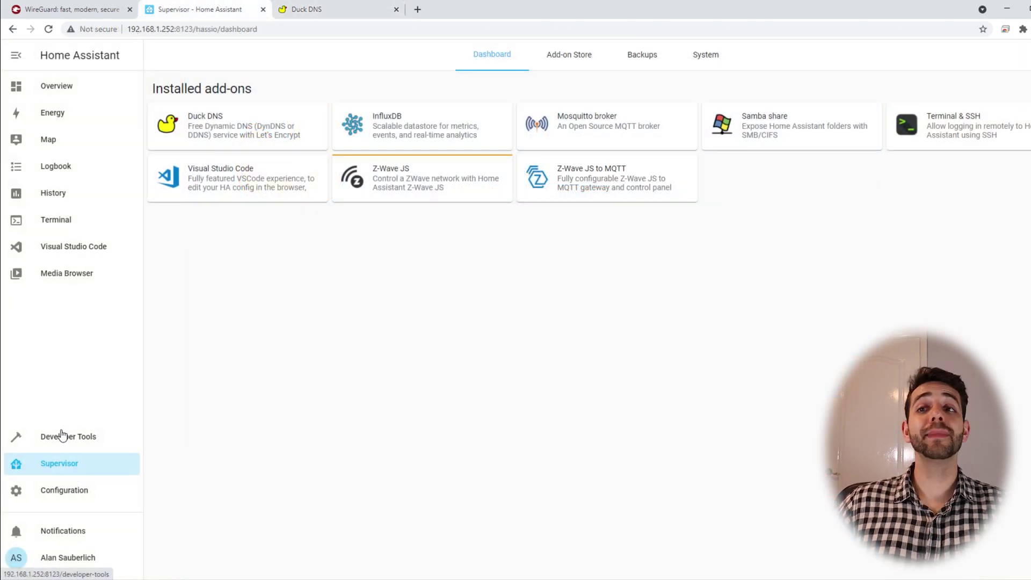
Install the WireGuard add-on from the community add-ons in Home Assistant's add-on store
left_click(569, 54)
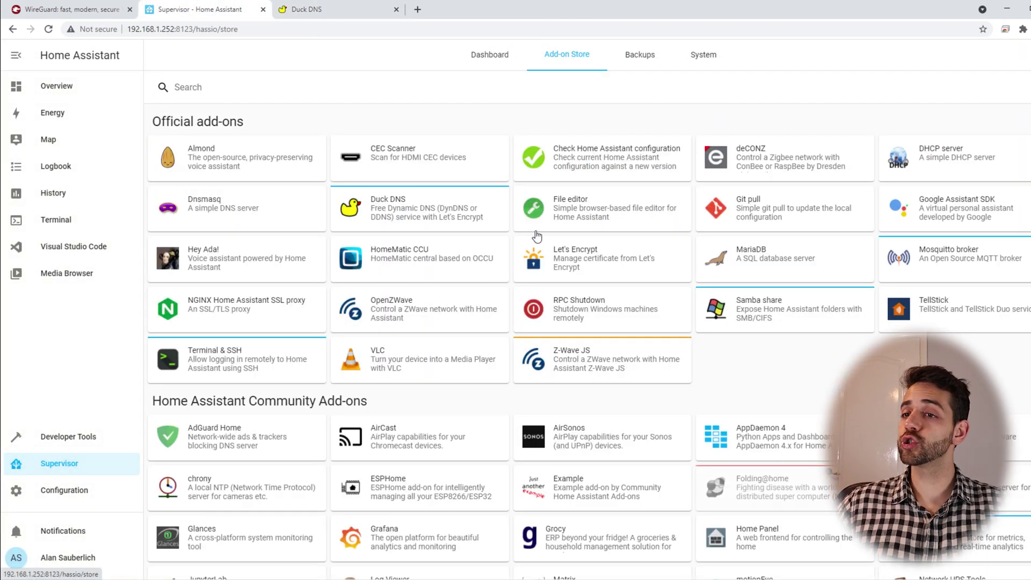
scroll(384, 357, "down", 4)
left_click(561, 550)
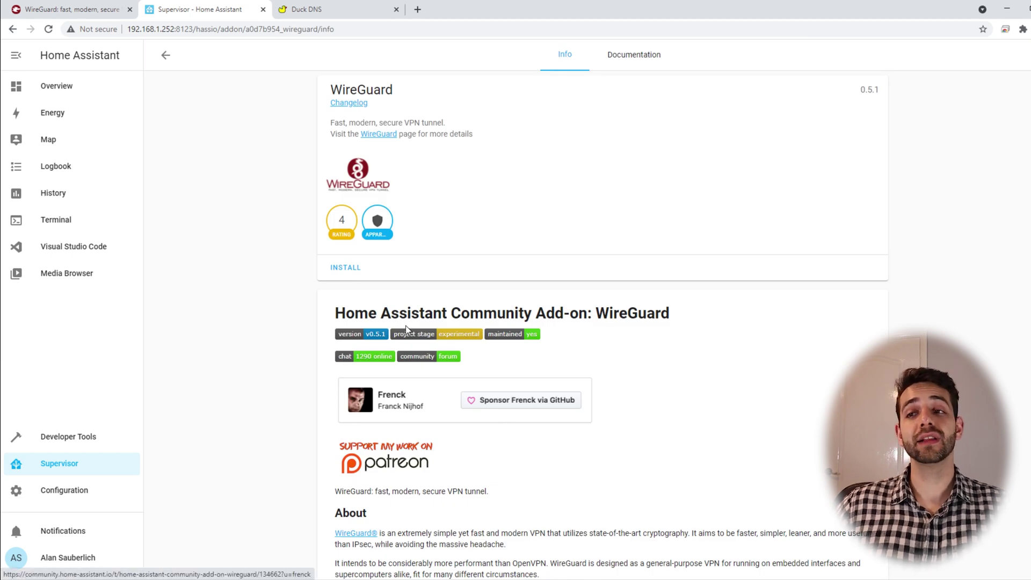
left_click(345, 268)
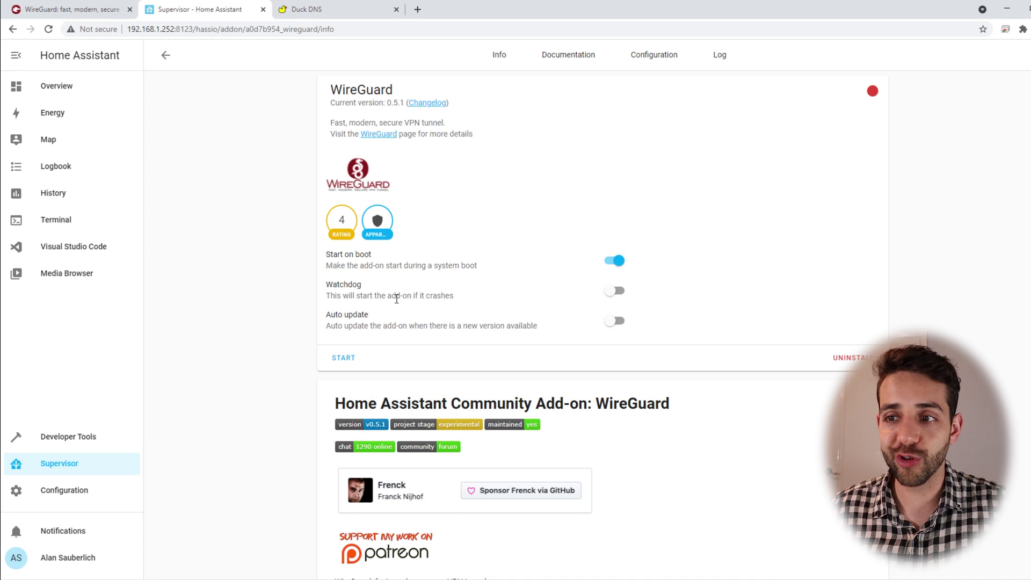
Read the WireGuard add-on documentation, covering the installation steps and the example server and peers configuration
left_click(560, 51)
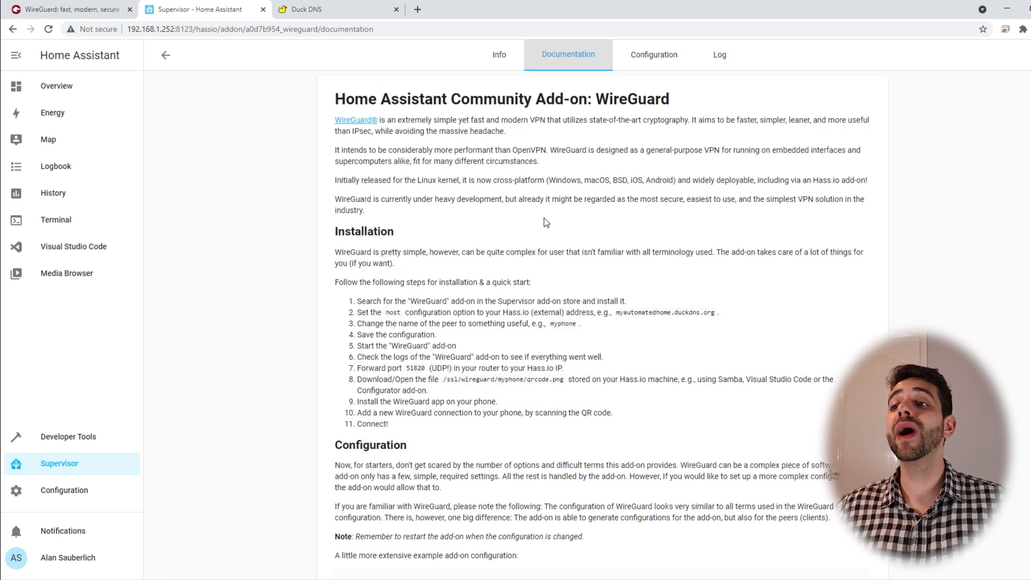
scroll(559, 269, "down", 1)
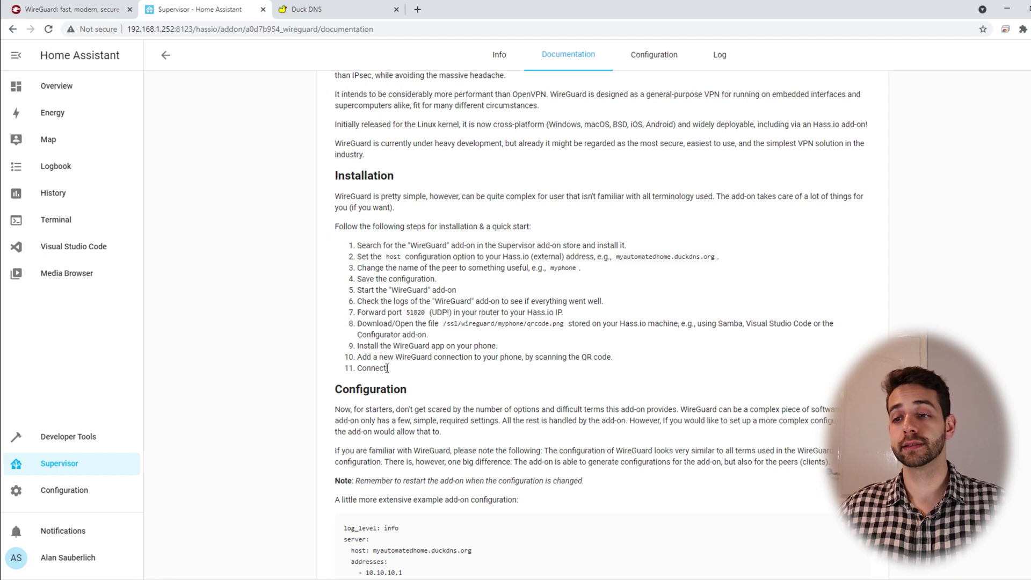
scroll(387, 369, "down", 4)
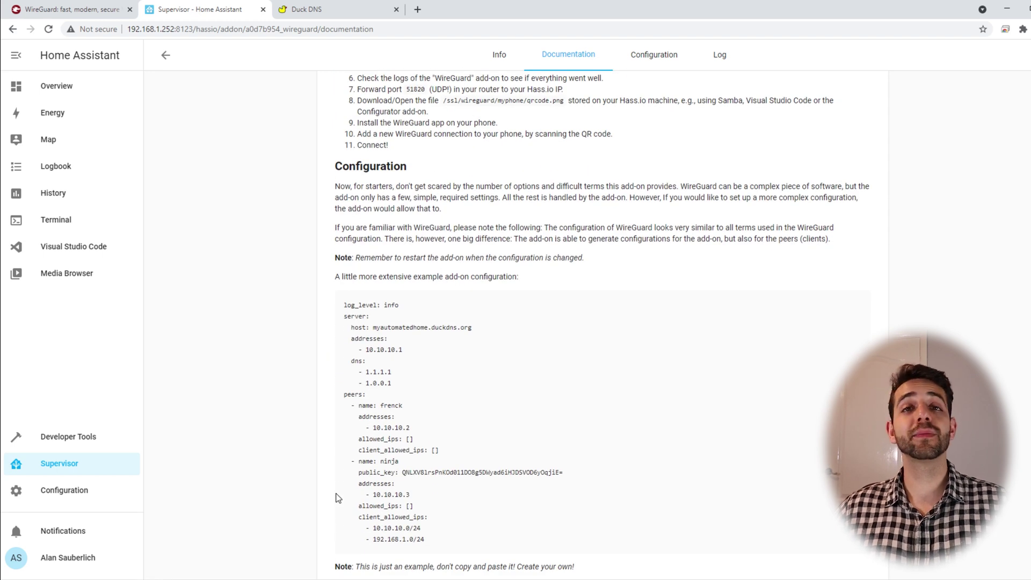
Open the WireGuard add-on's configuration and set the server address to 10.1.1.1
scroll(337, 498, "down", 2)
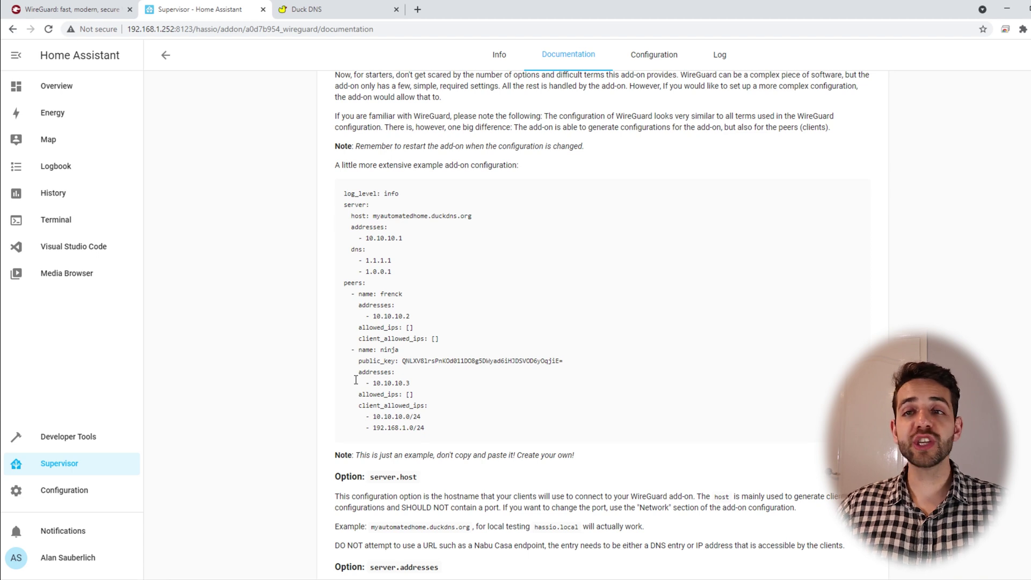
left_click(654, 56)
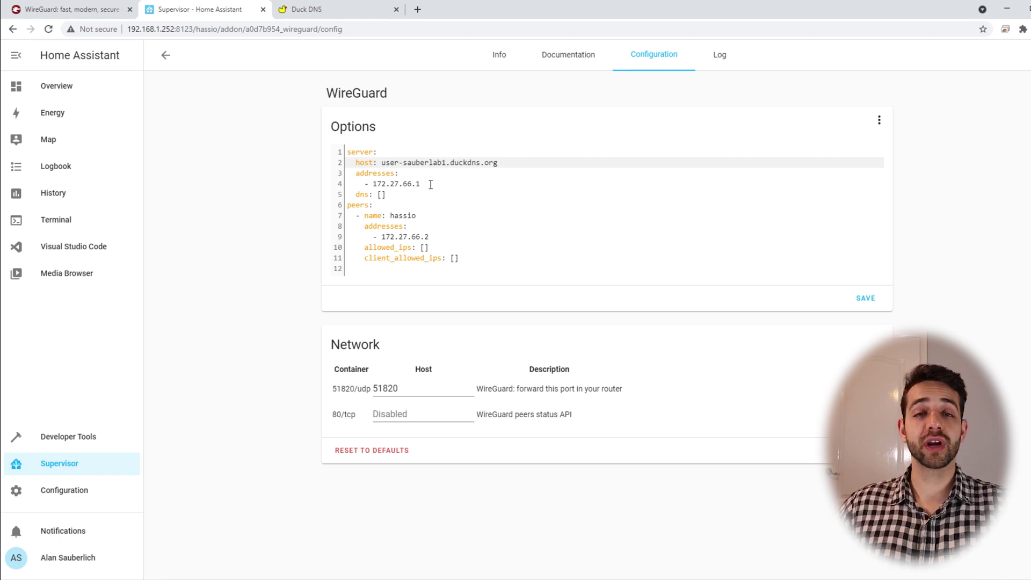
left_click_drag(431, 184, 375, 184)
type("10")
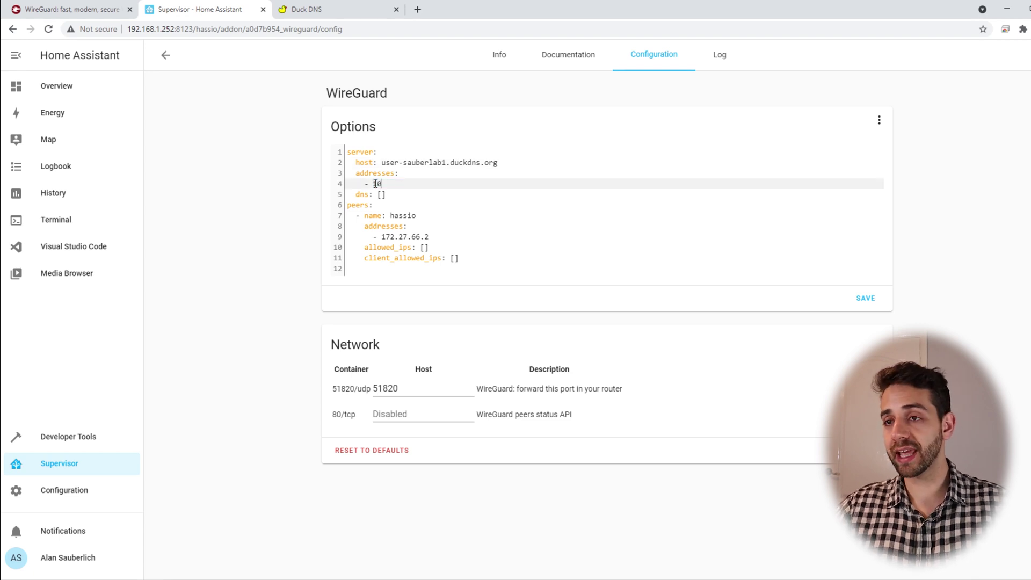
type(".1.1.1")
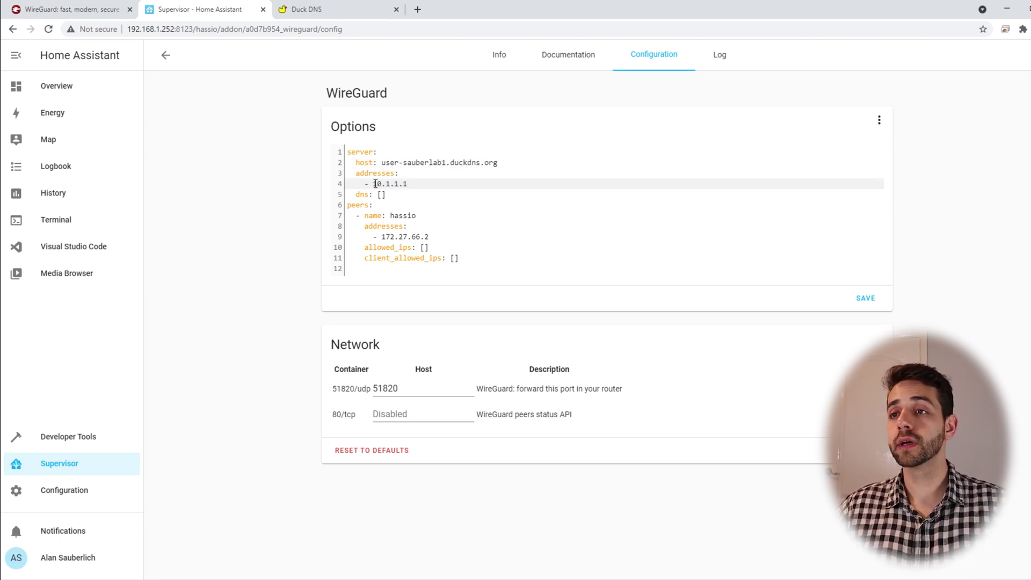
double_click(376, 195)
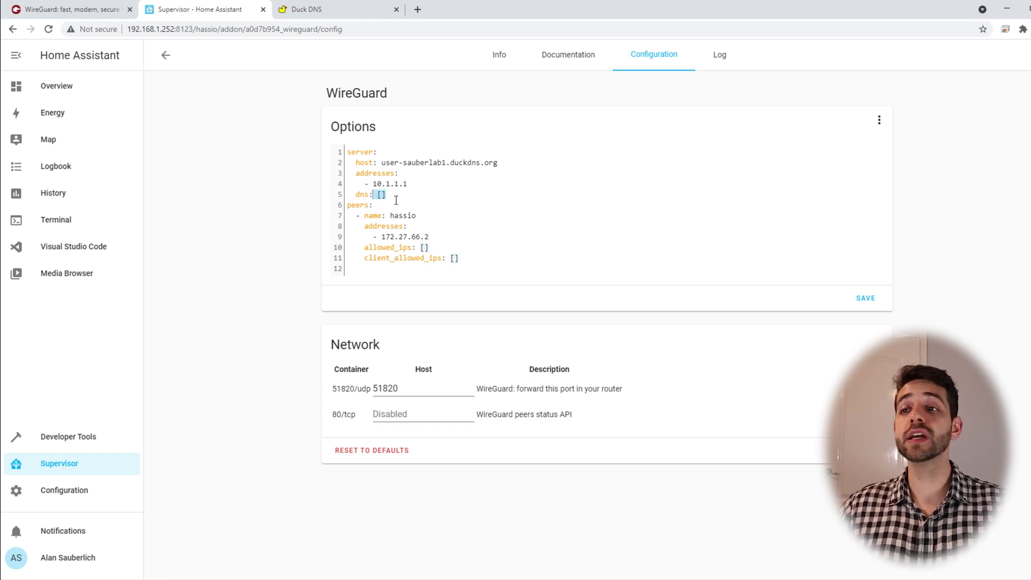
left_click(397, 196)
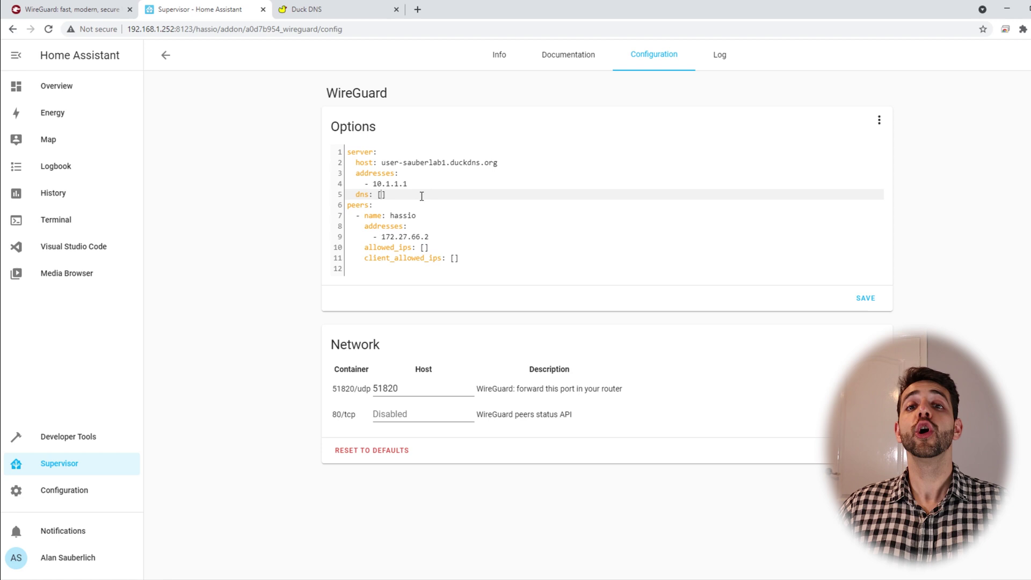
key("Left")
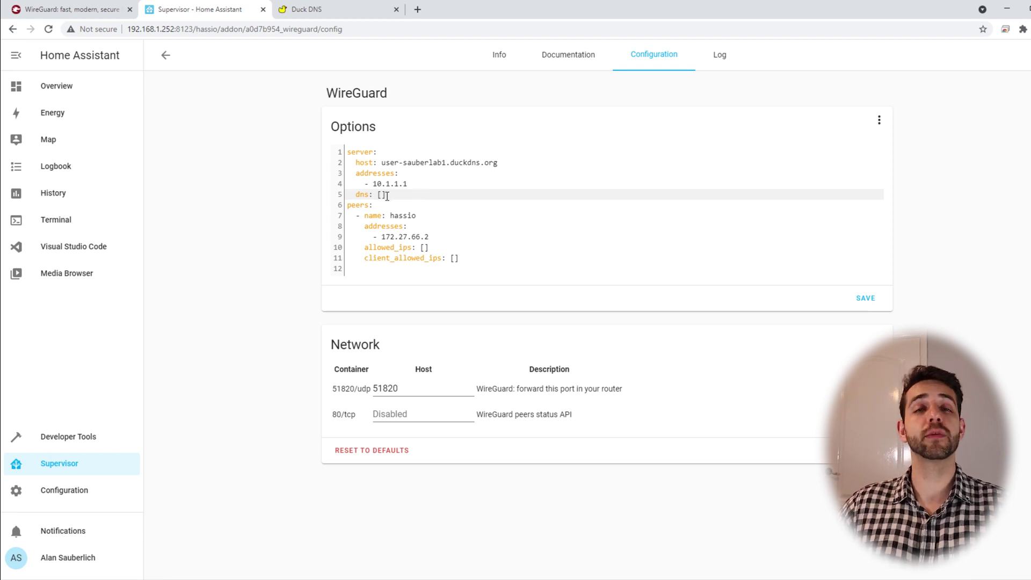
Name the first peer sauberlab, set its address to 10.1.1.2, and save the WireGuard configuration
left_click_drag(416, 215, 392, 211)
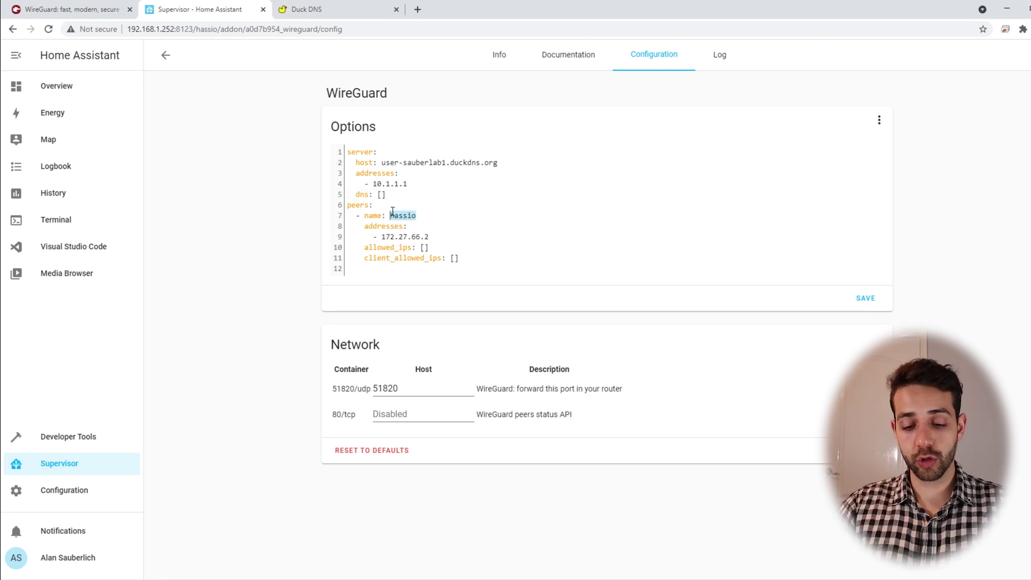
type("sauberlab")
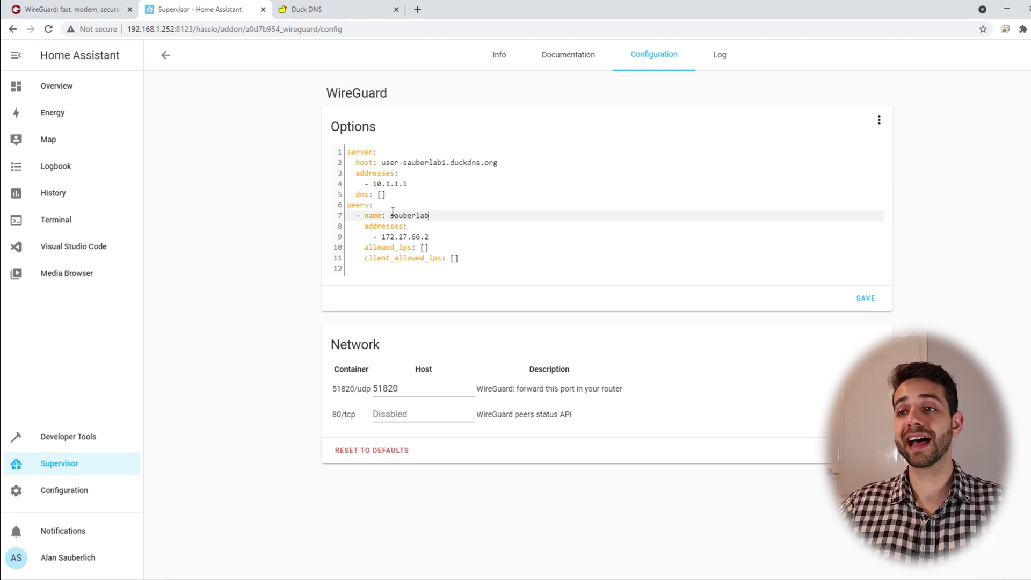
left_click_drag(429, 237, 382, 236)
type("10.1.1")
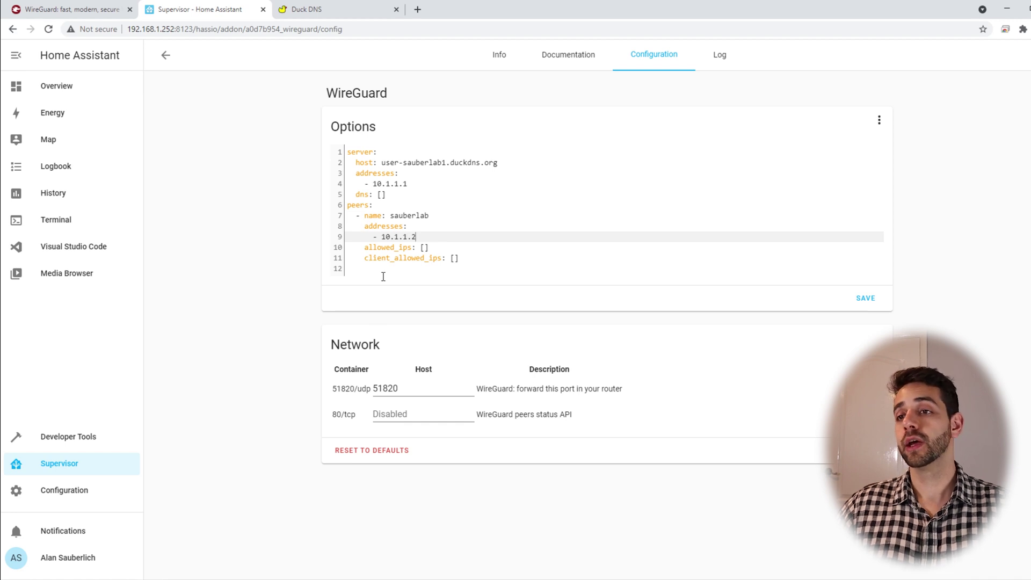
left_click_drag(447, 248, 377, 248)
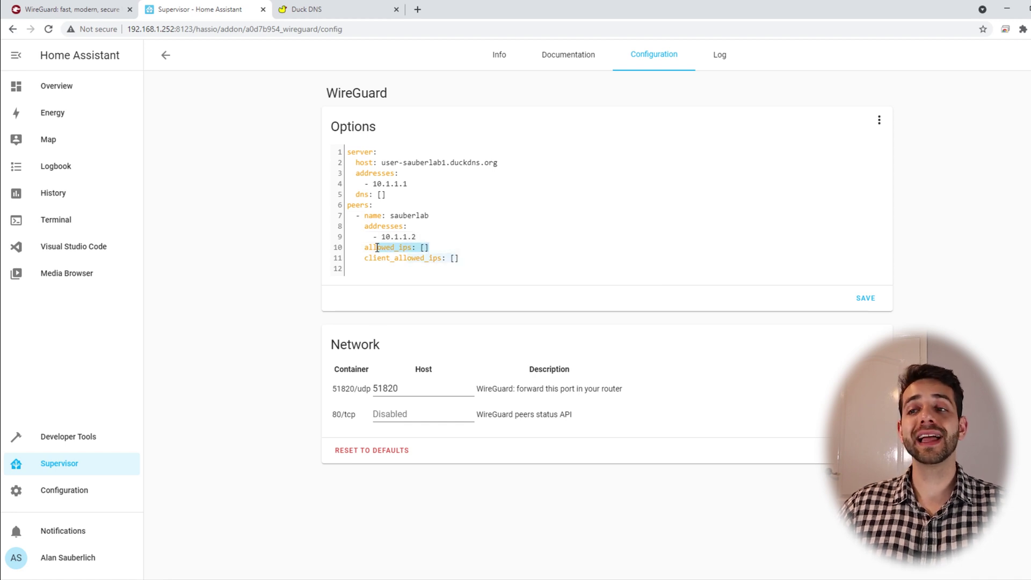
left_click_drag(472, 258, 385, 259)
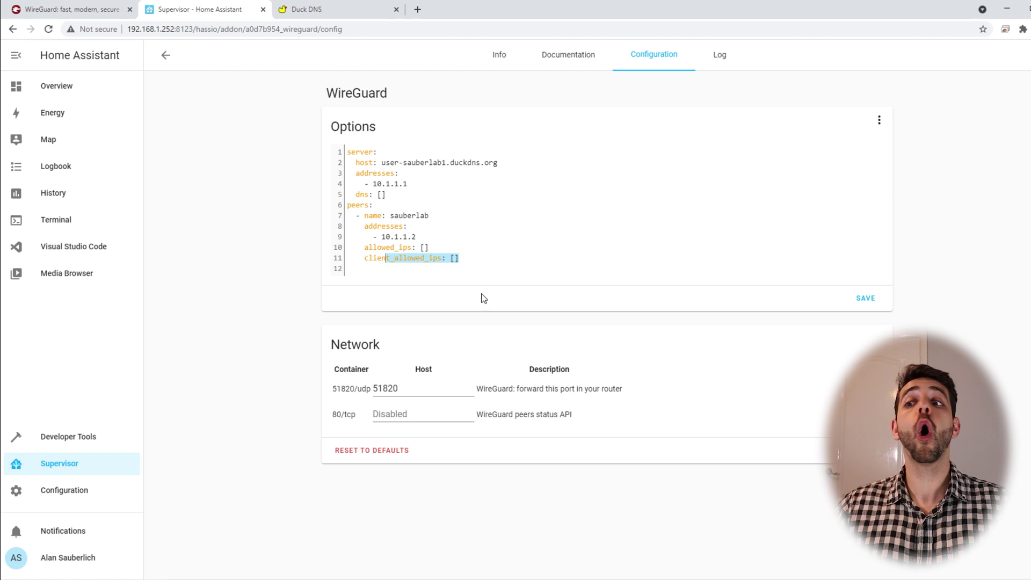
left_click(865, 301)
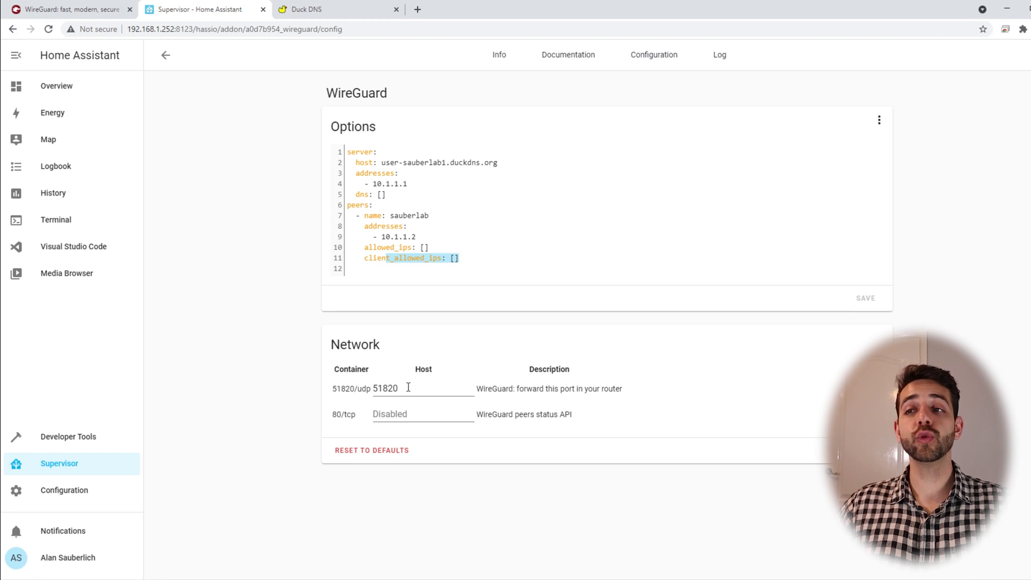
Duplicate the whole sauberlab peer block directly below the existing one in the WireGuard options
left_click_drag(459, 259, 314, 218)
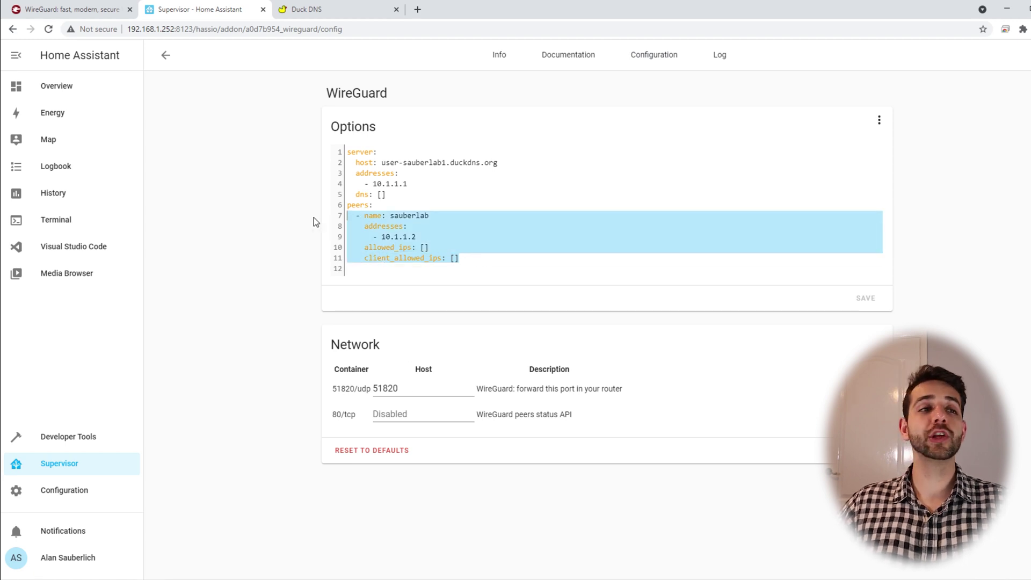
key("ctrl+c")
left_click(490, 258)
key("Return")
key("ctrl+v")
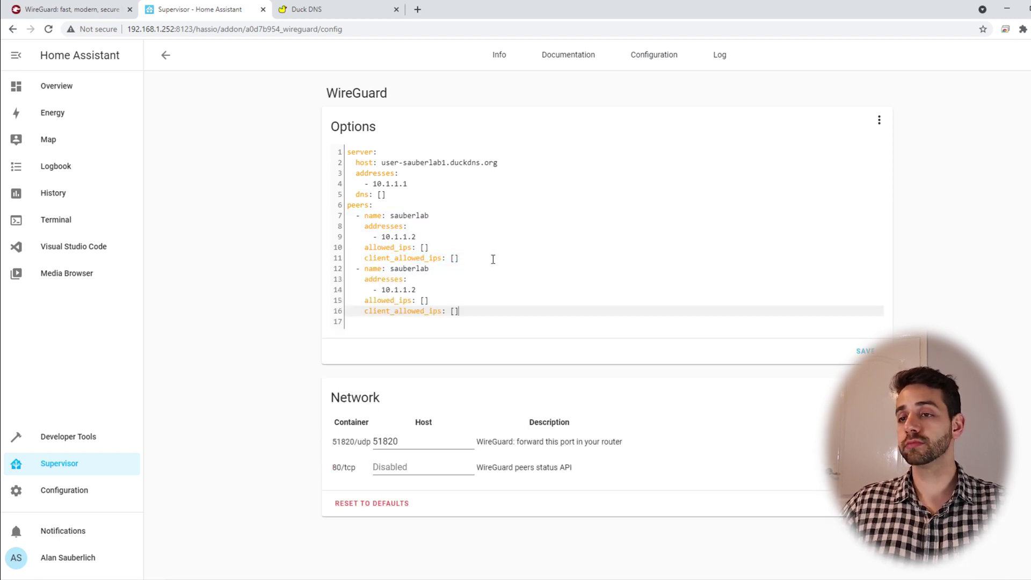
Rename the duplicated peer sauberlab2, set its address to 10.1.1.3, and save the configuration
left_click(446, 268)
type("2")
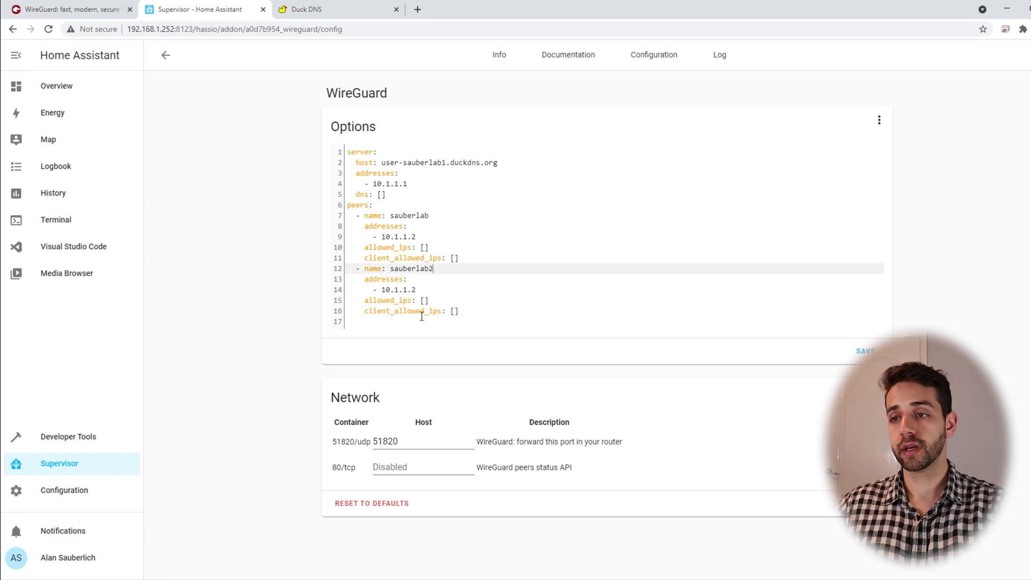
left_click(426, 288)
key("BackSpace")
type("3")
left_click(865, 352)
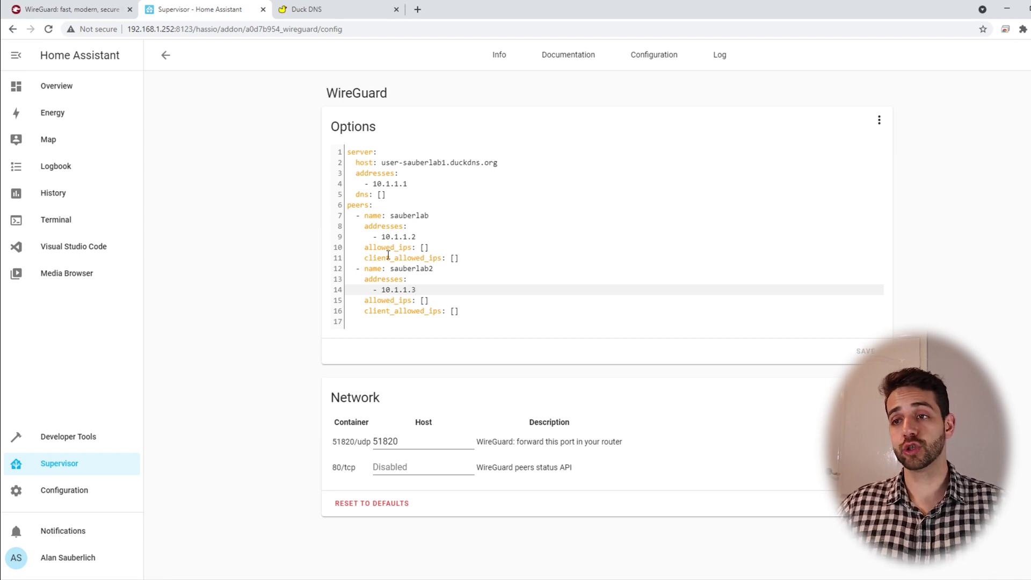
Start the WireGuard add-on and check its refreshed log for the service startup lines
left_click(499, 62)
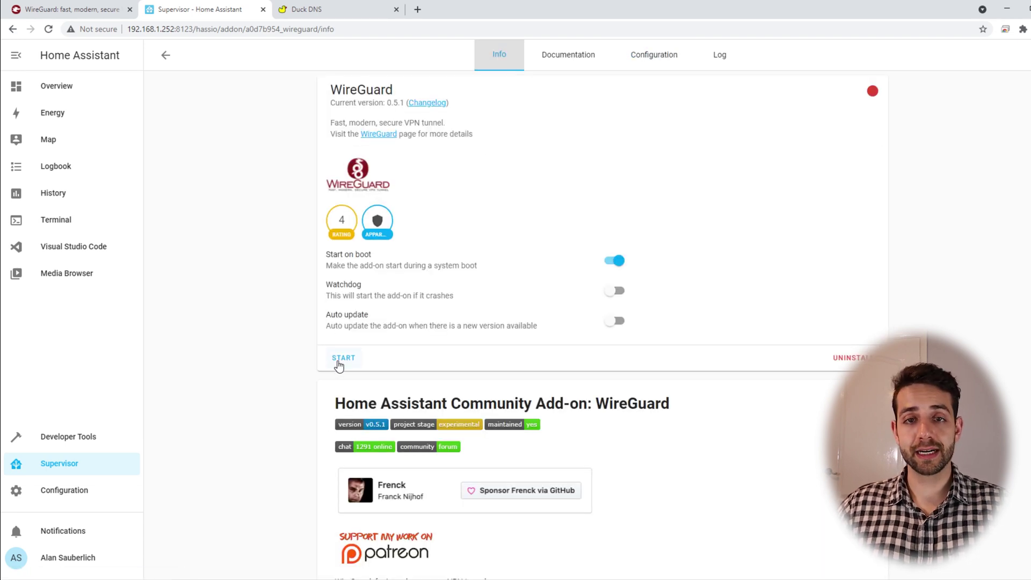
left_click(339, 359)
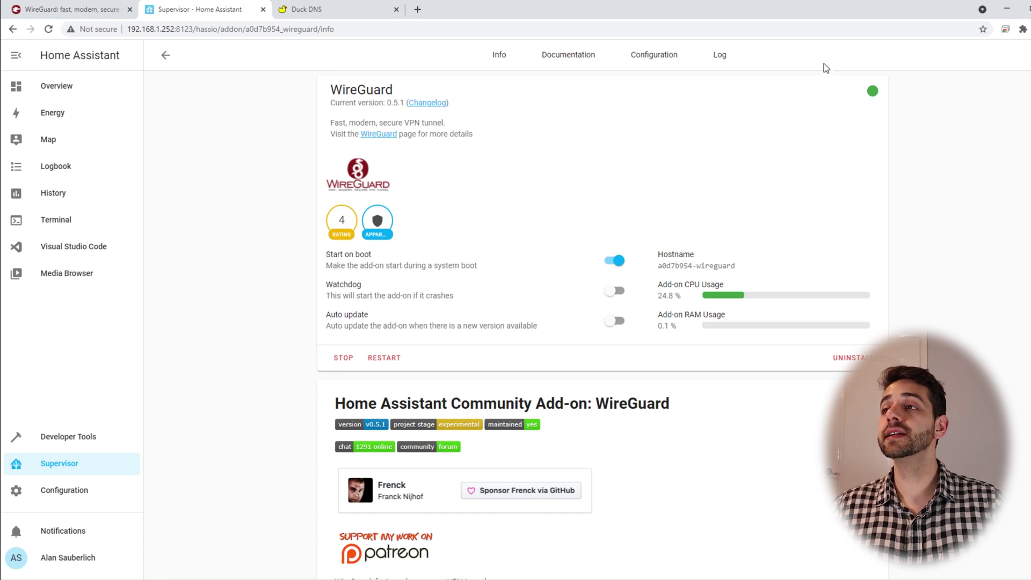
left_click(722, 58)
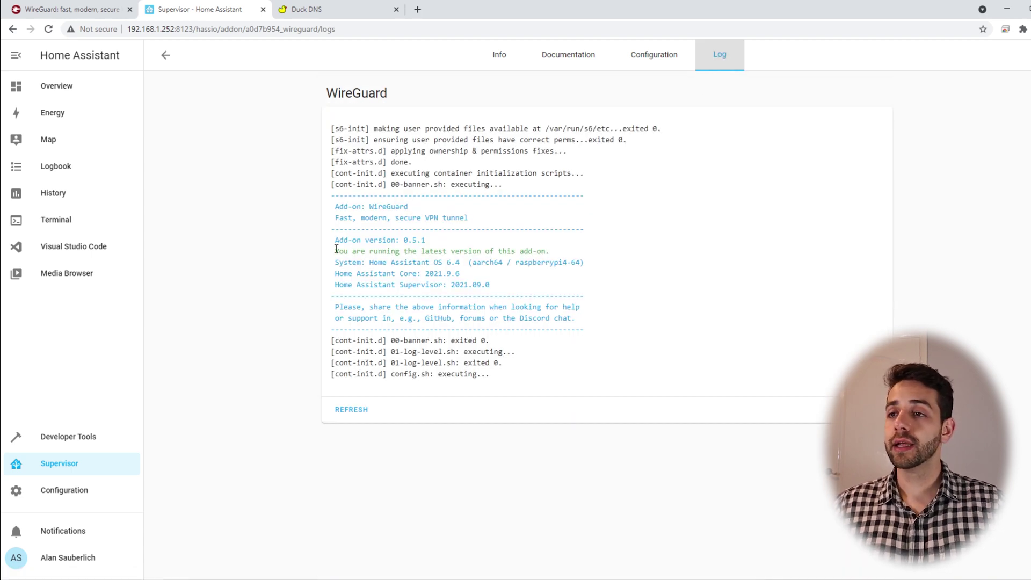
left_click(355, 416)
left_click_drag(436, 421, 295, 423)
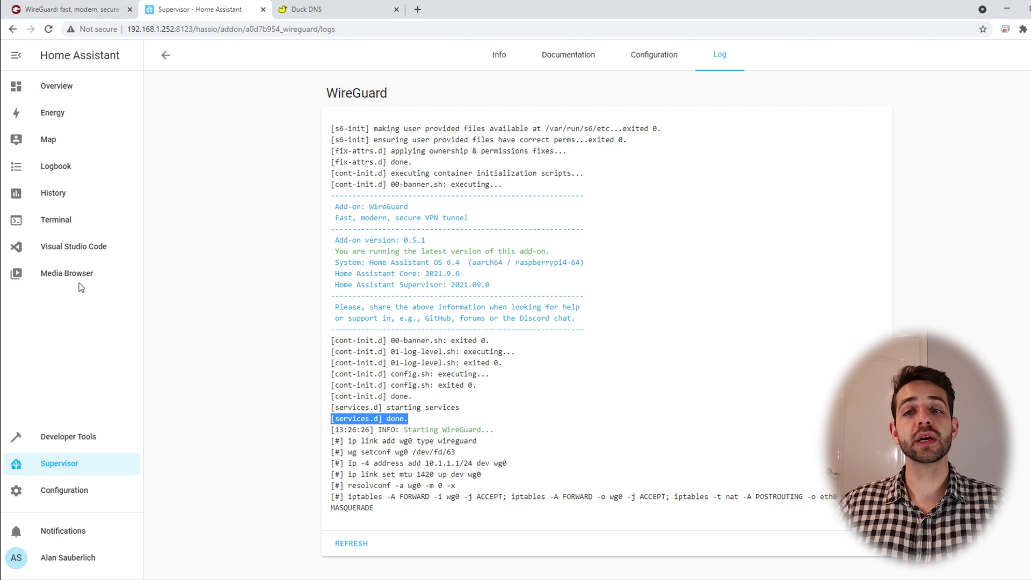
Add the /ssl/wireguard folder to the Visual Studio Code workspace and view the sauberlab peer's client.conf file
left_click(74, 252)
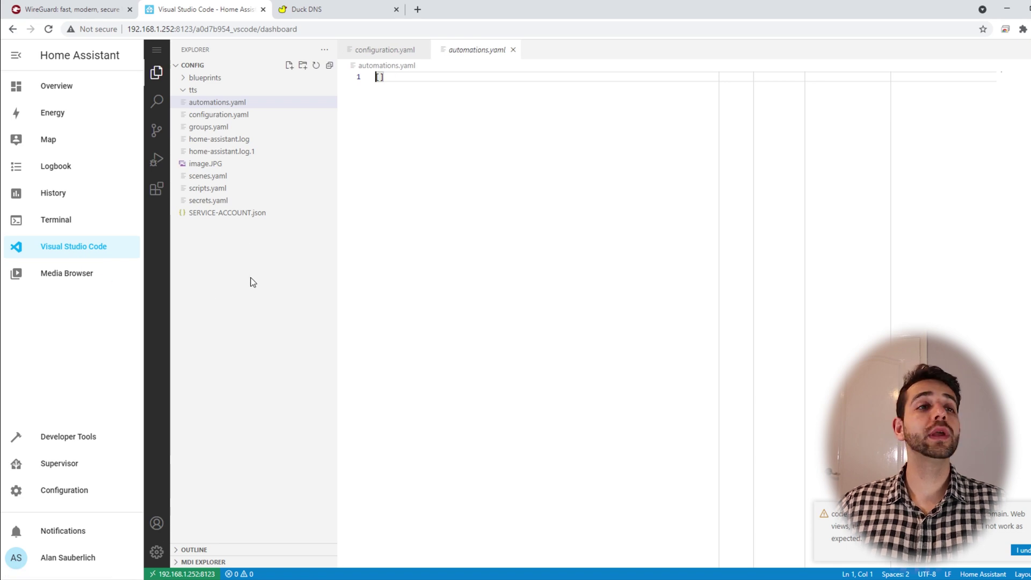
right_click(222, 259)
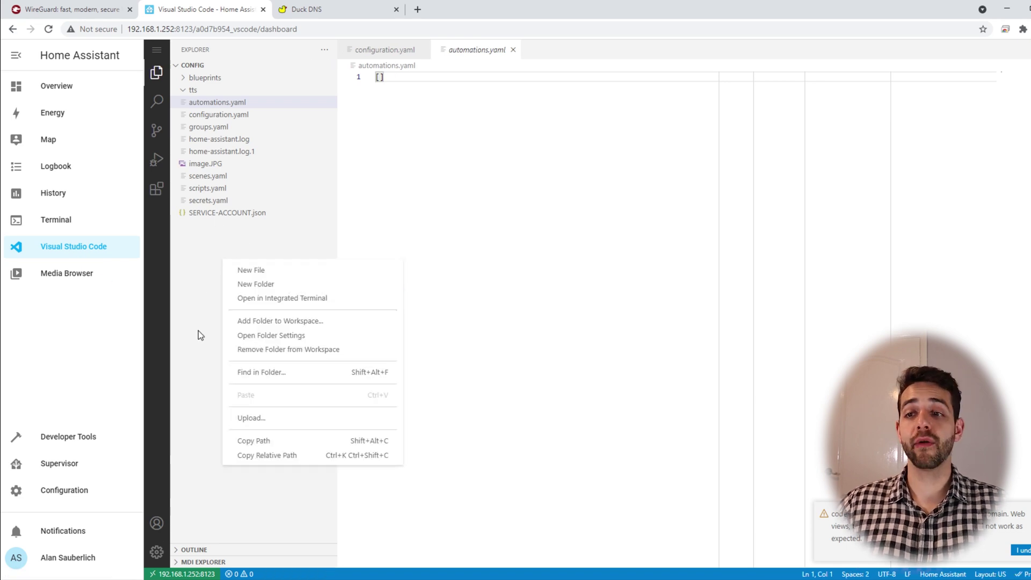
left_click(331, 322)
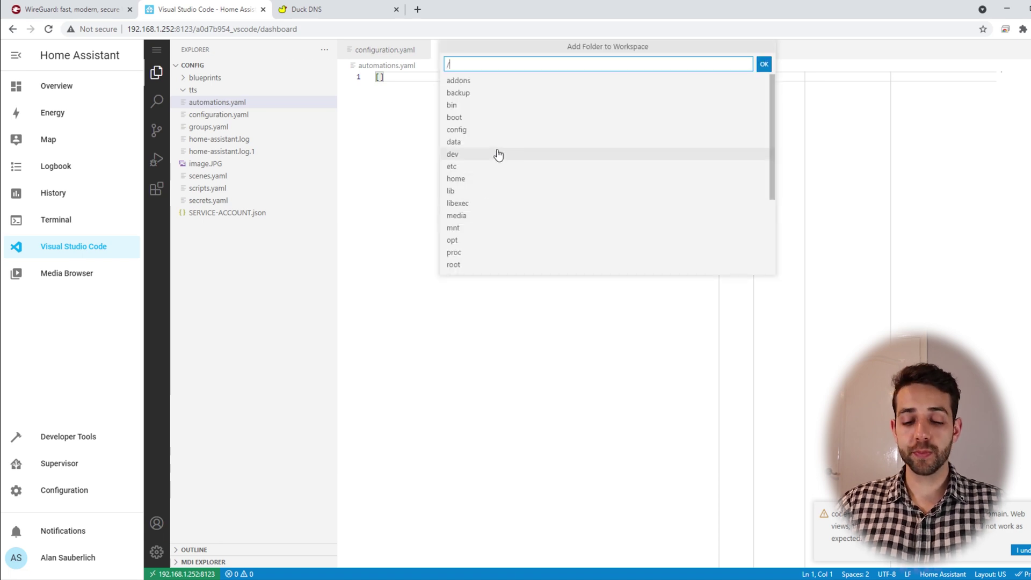
type("ssl/")
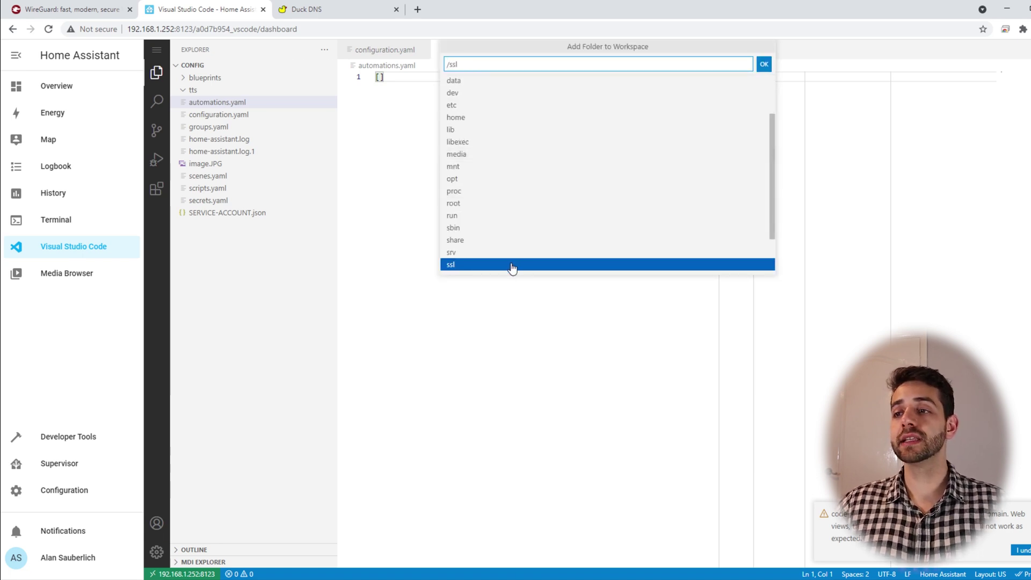
left_click(510, 265)
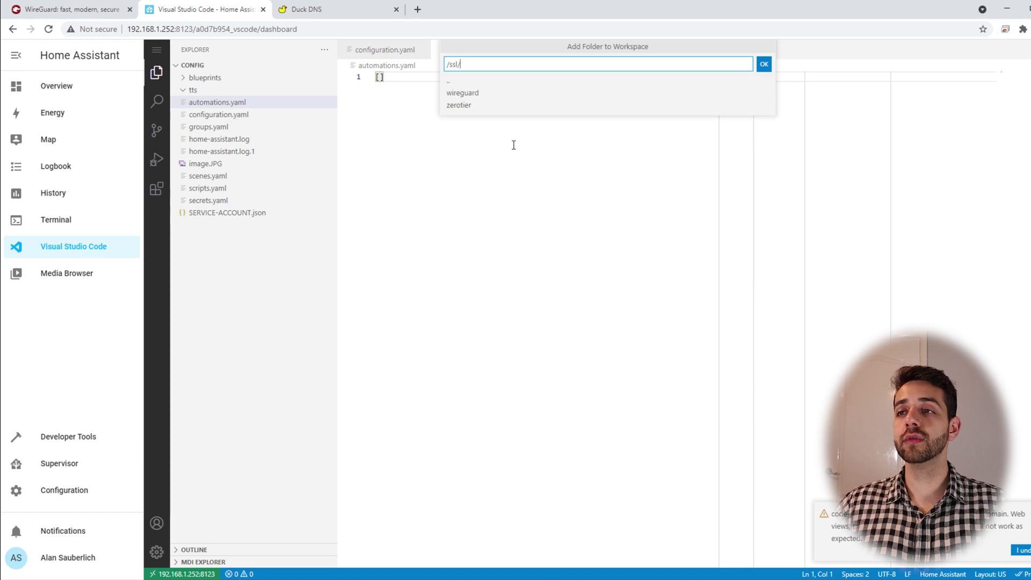
left_click(485, 97)
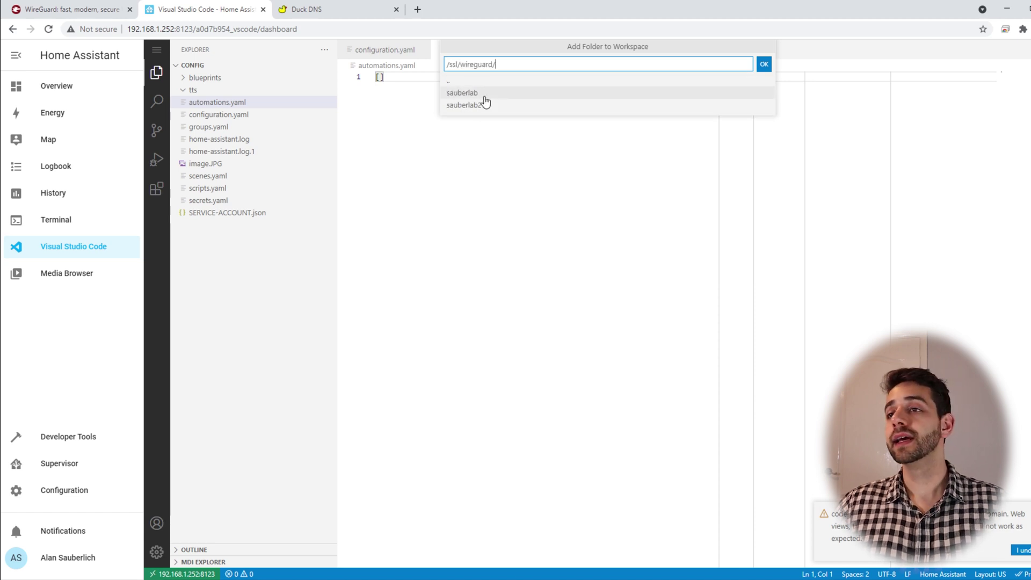
left_click(763, 65)
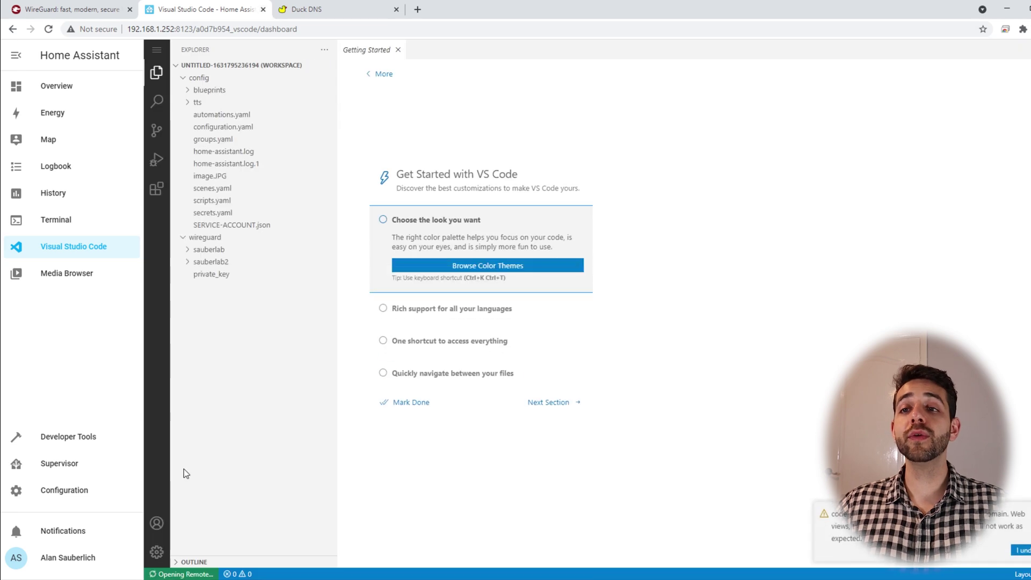
left_click(191, 253)
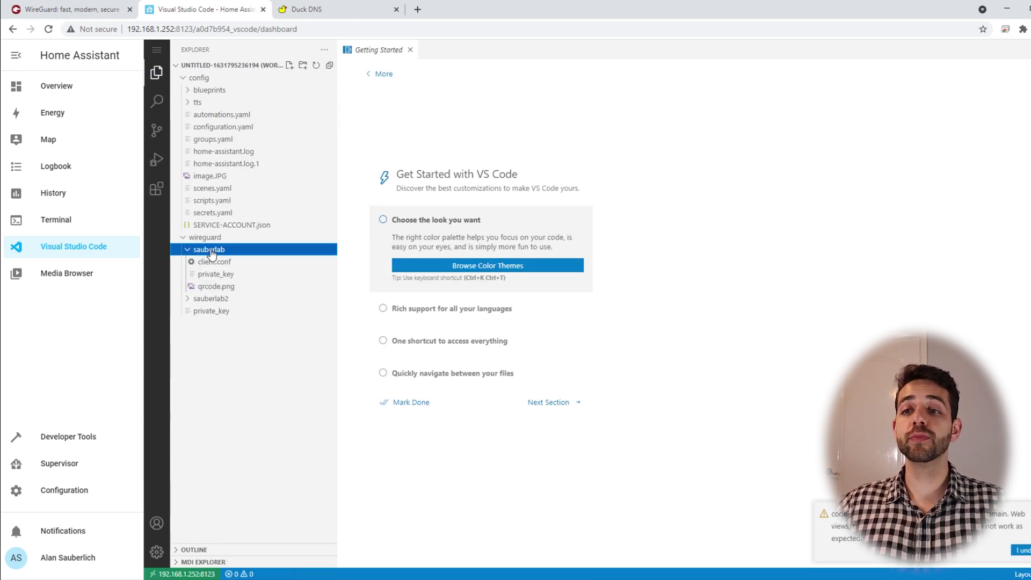
left_click(186, 299)
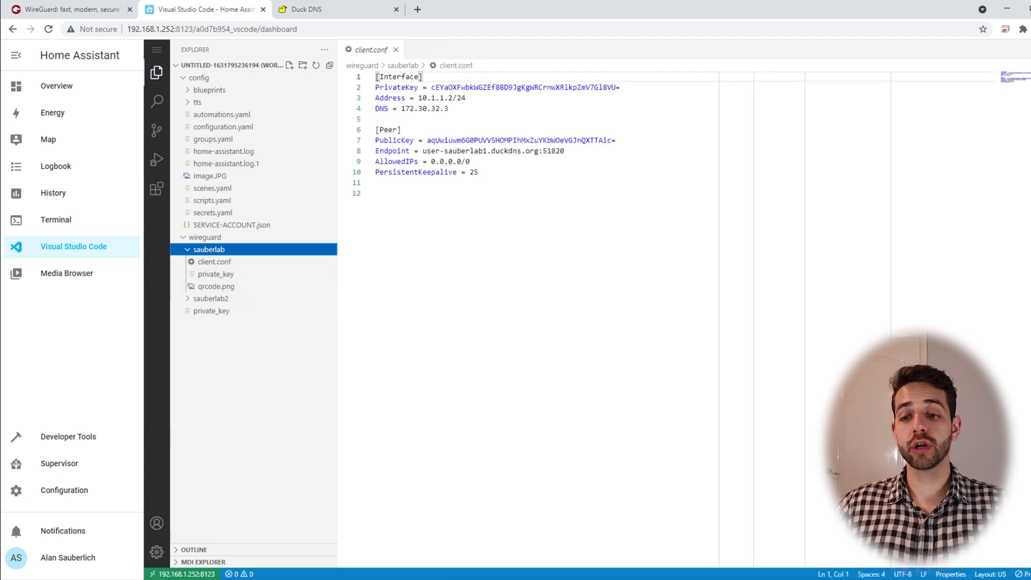
Switch to File Explorer, browse the 192.168.1.252 share to ssl/wireguard/sauberlab2, and open its qrcode image
mouse_move(138, 570)
left_click(161, 542)
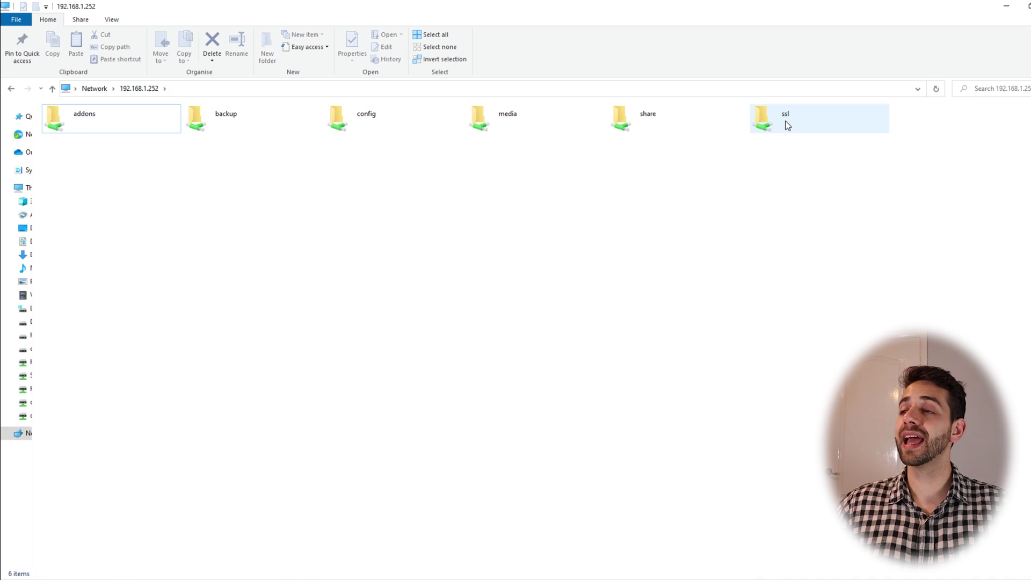
double_click(787, 126)
double_click(79, 124)
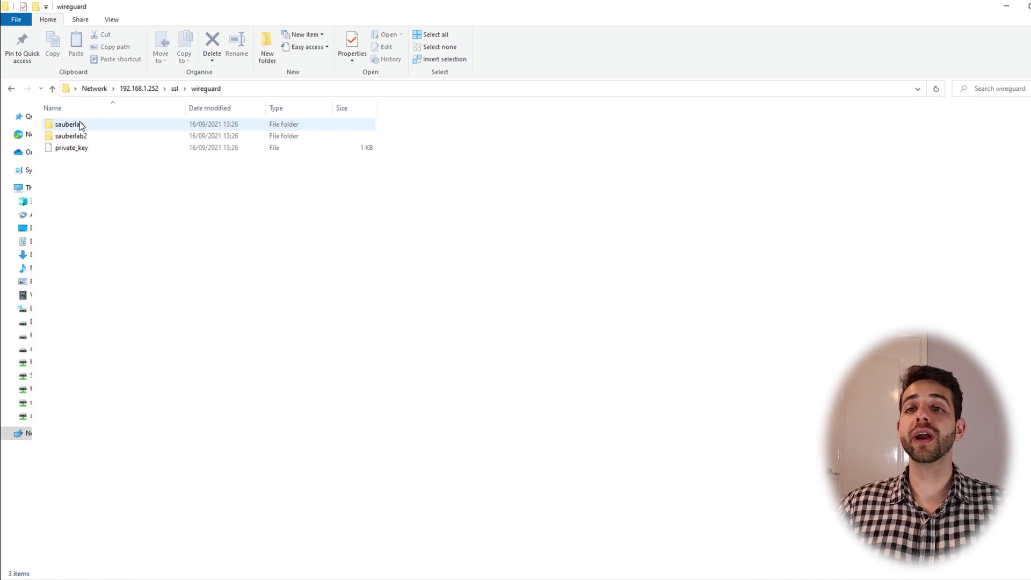
double_click(81, 136)
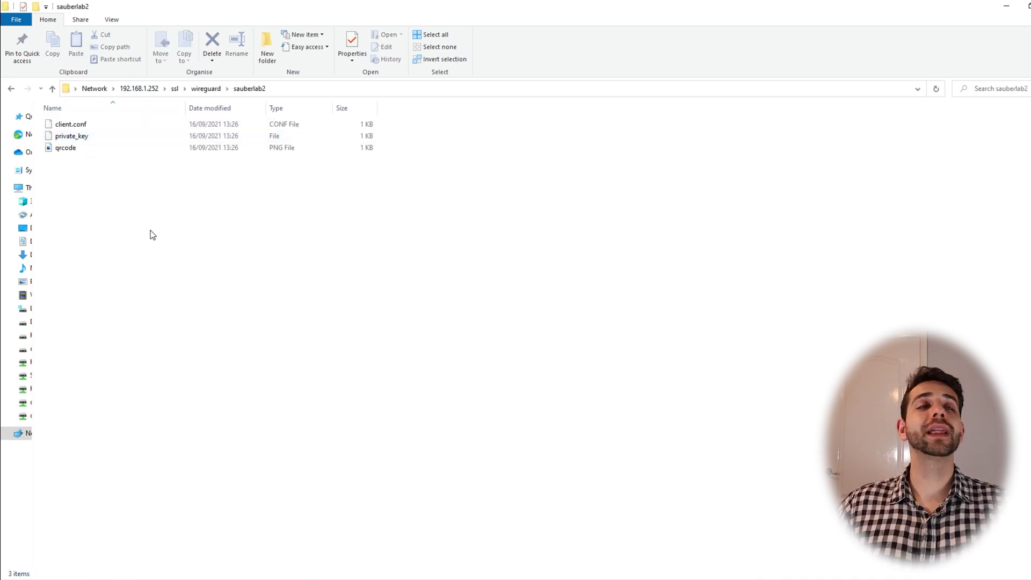
double_click(100, 148)
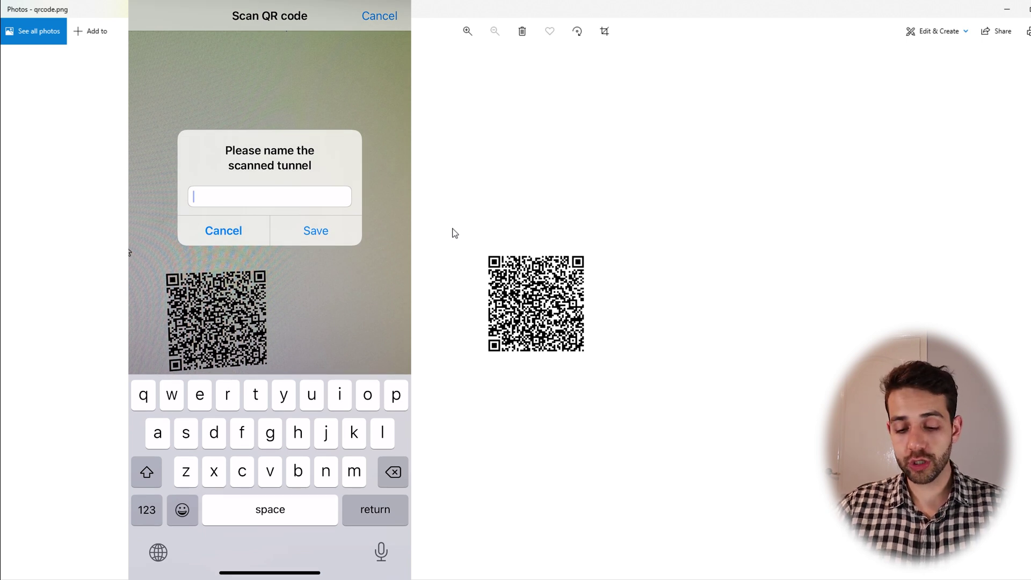
Save the scanned tunnel in the WireGuard phone app as sauberlab and allow it to add VPN configurations
type("saube")
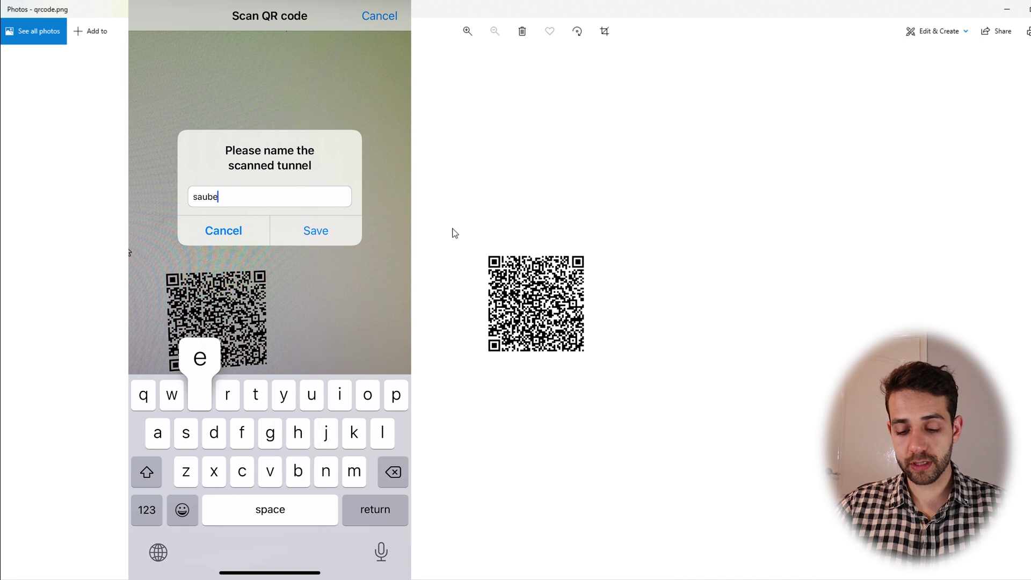
type("rlab")
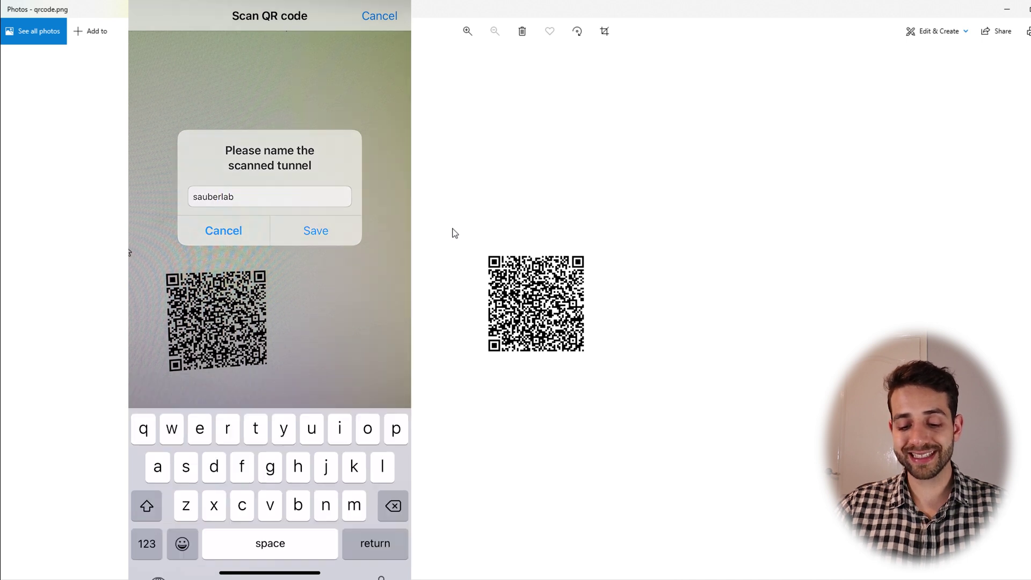
key("Return")
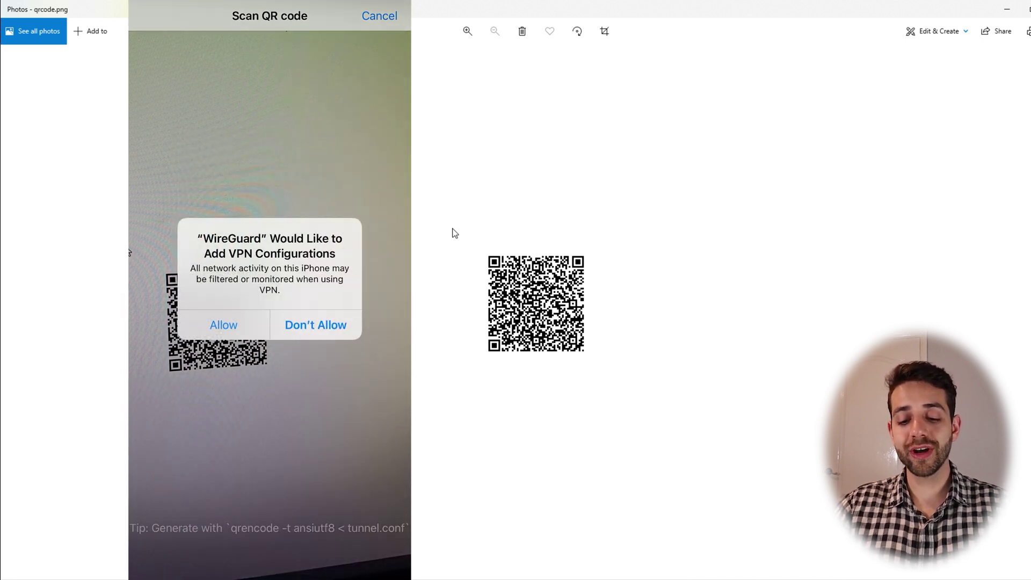
left_click(224, 324)
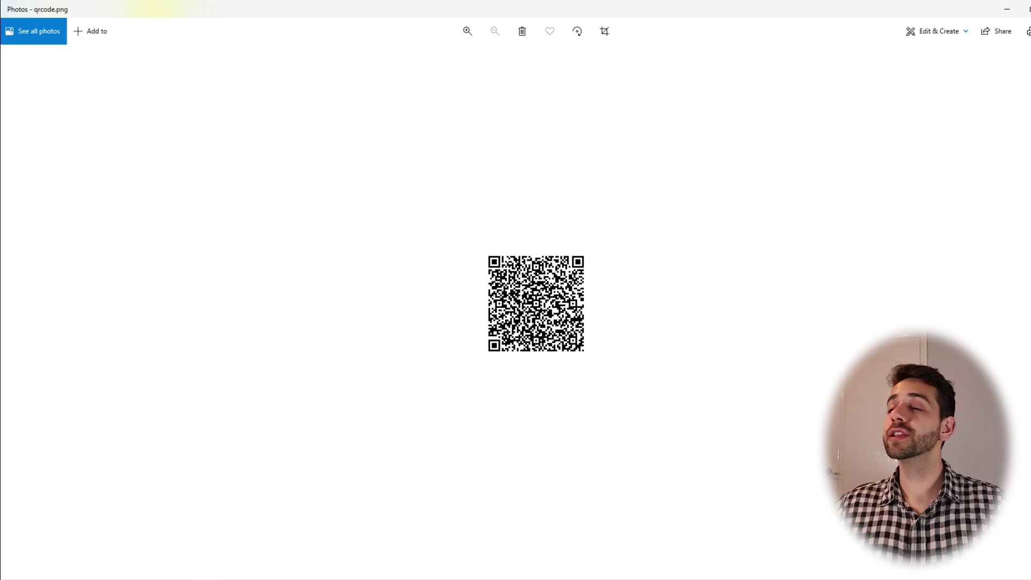
Close the QR code image and select the client.conf file in the sauberlab2 folder
key("alt+F4")
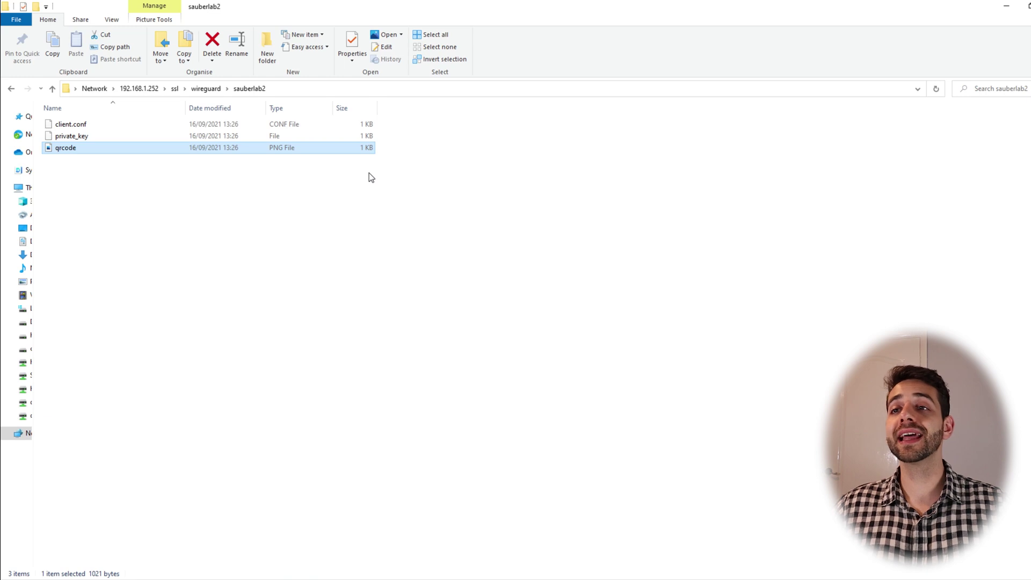
left_click(83, 125)
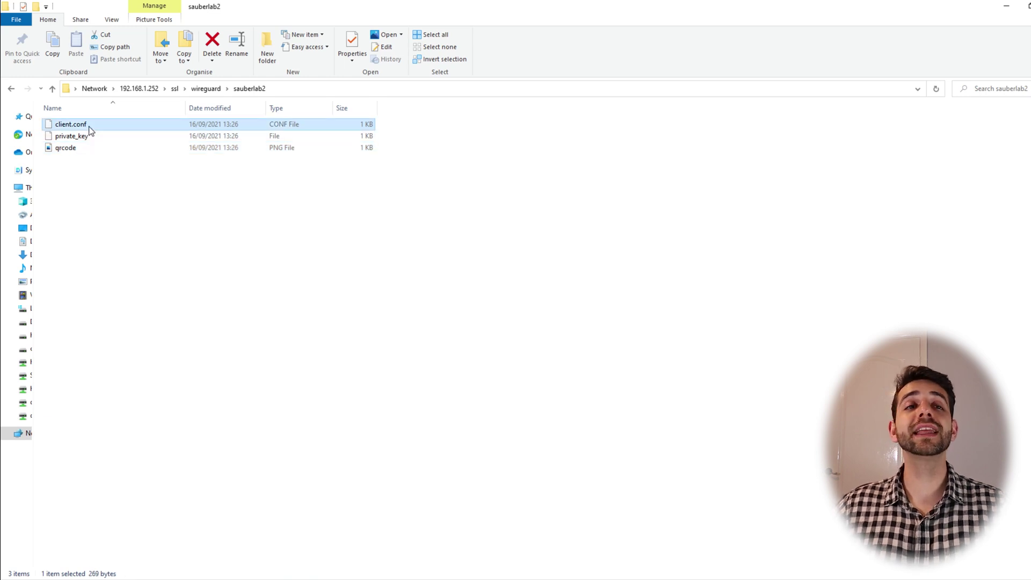